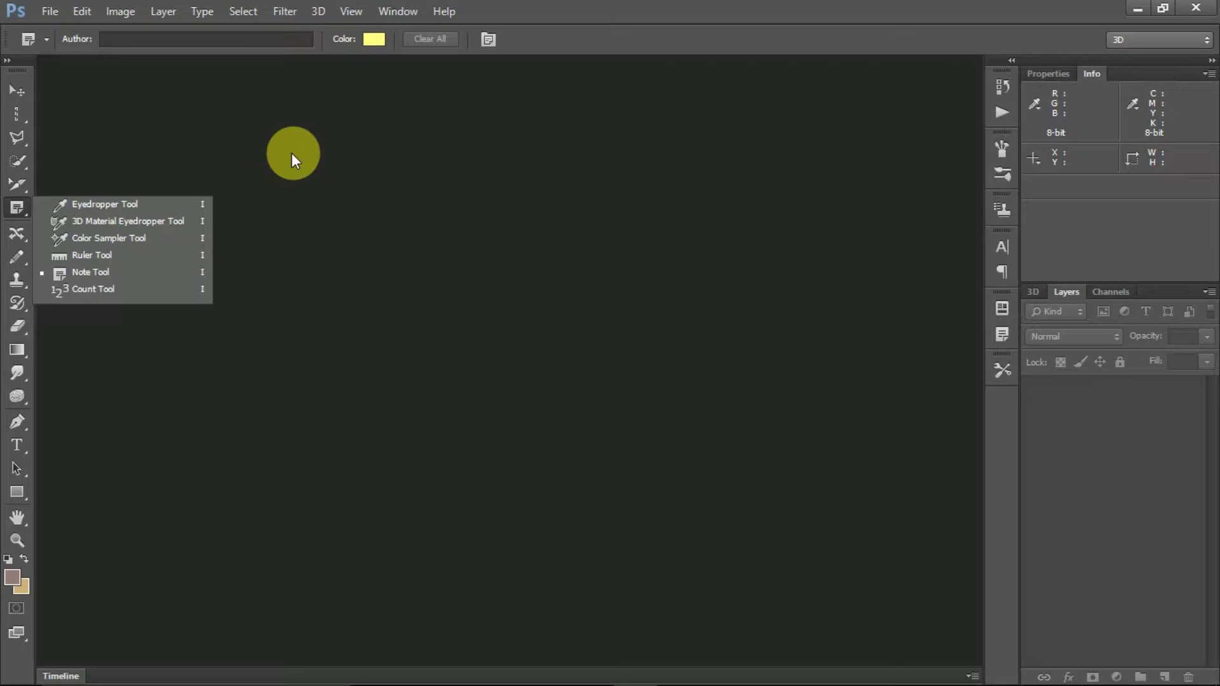
click(273, 180)
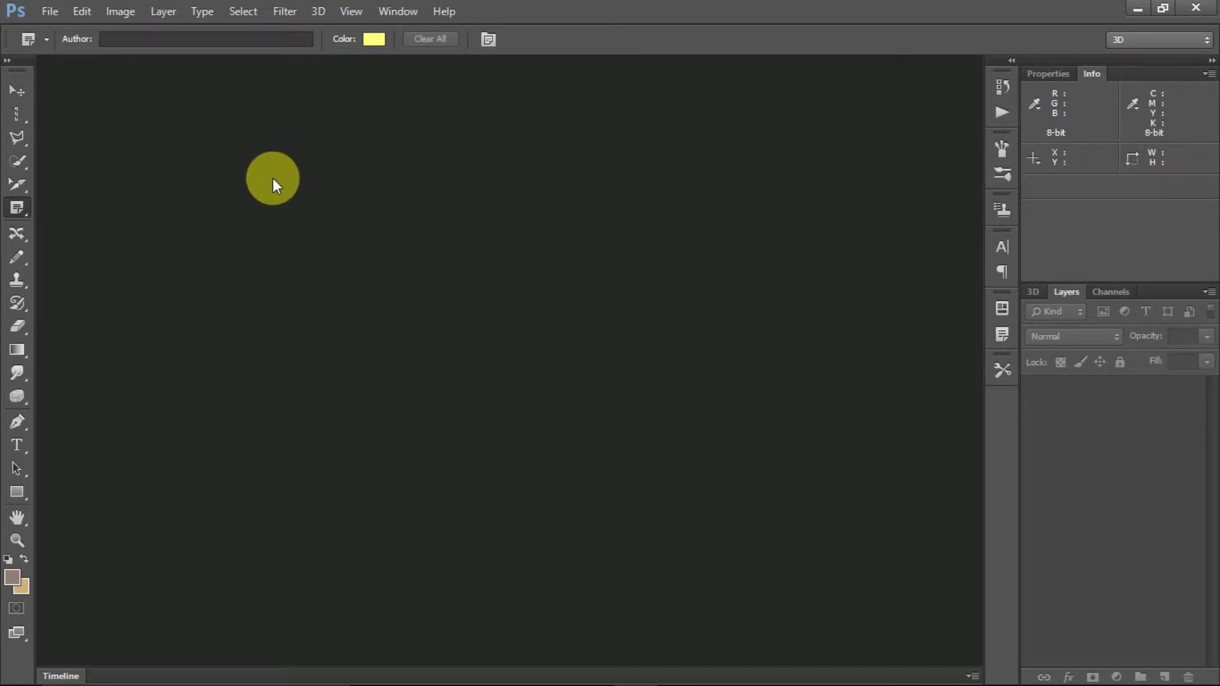
click(50, 10)
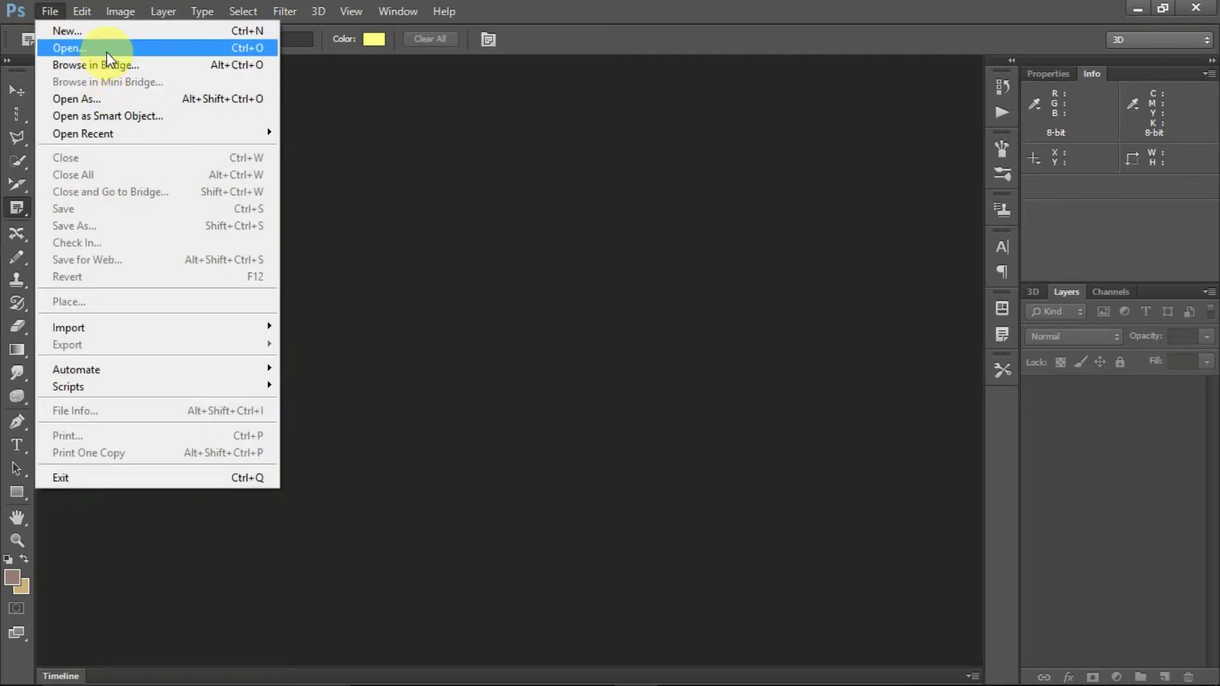
click(83, 48)
scroll(690, 337, down, 15)
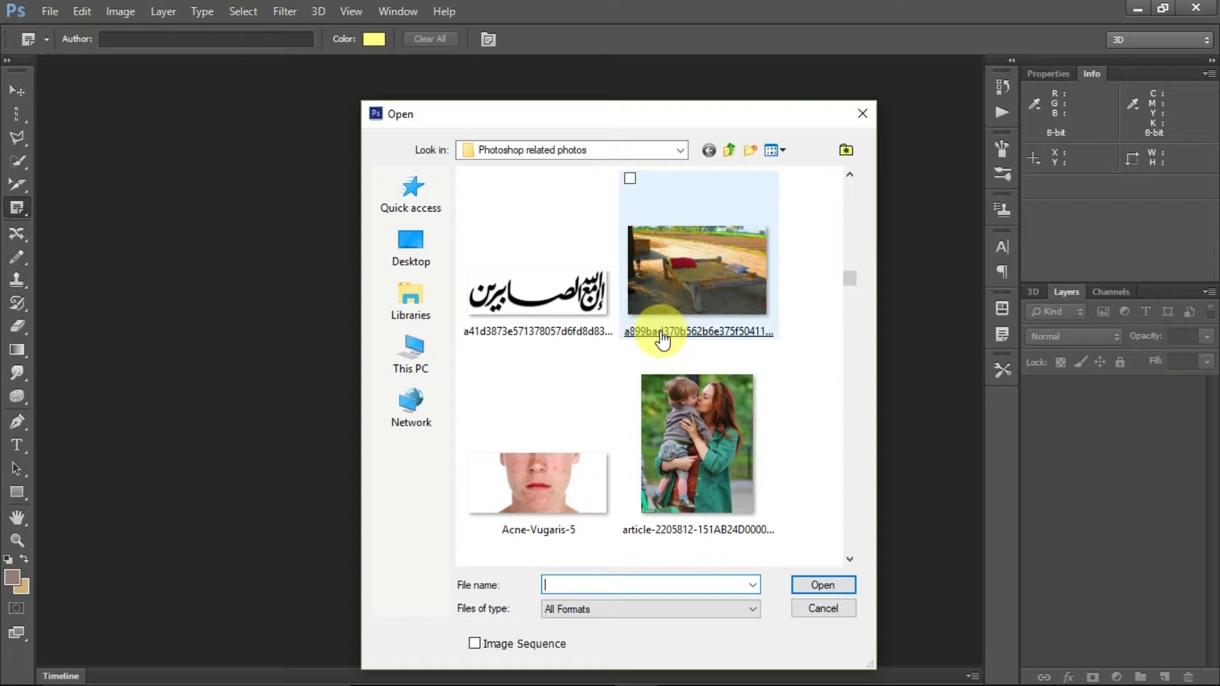
double_click(736, 417)
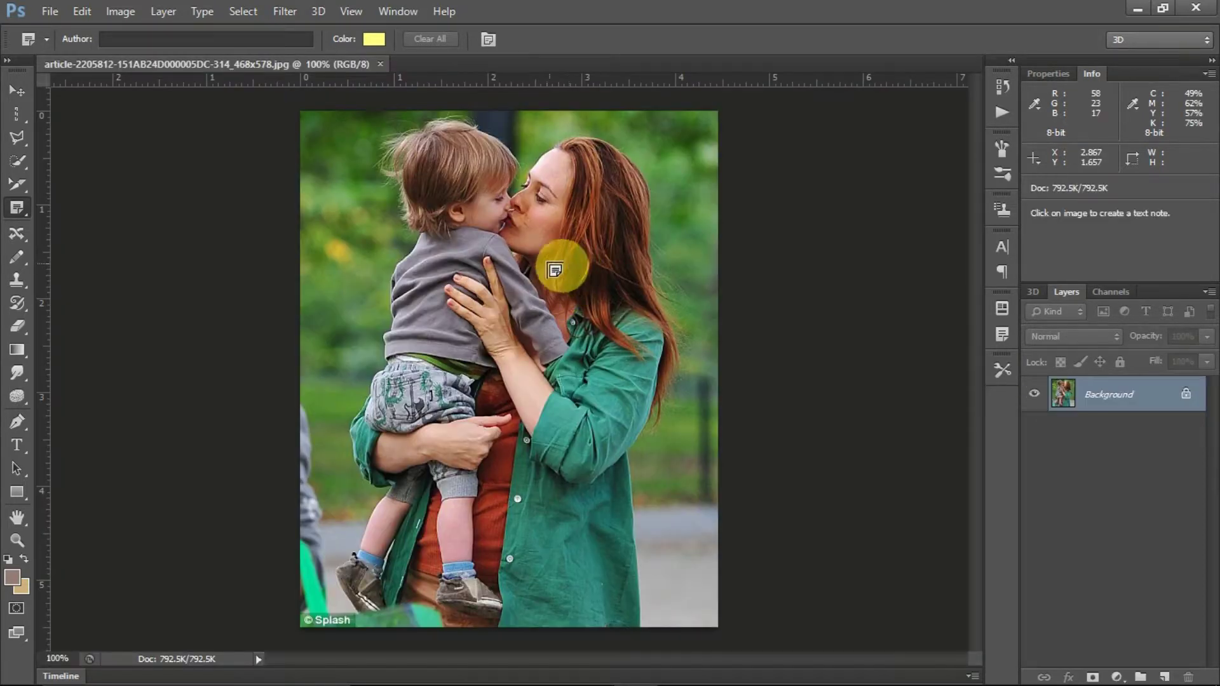
Use the Ruler tool to measure the width of the child's lower shoe and the child's full height
right_click(20, 216)
click(101, 236)
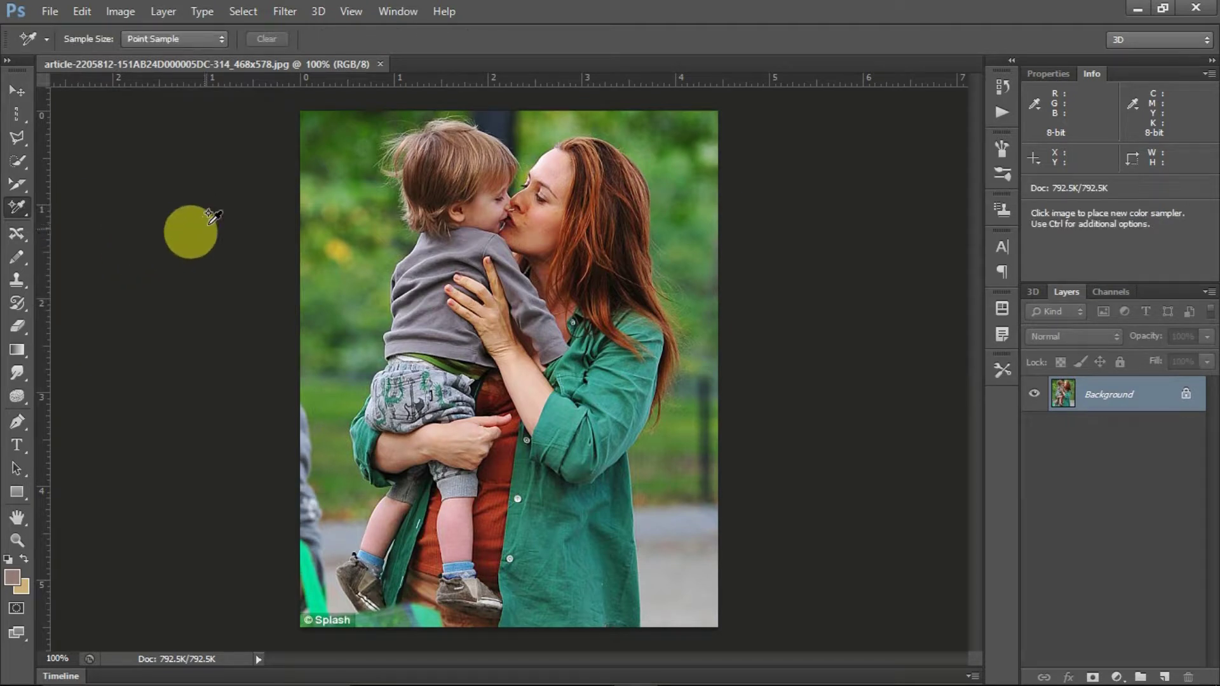
right_click(19, 208)
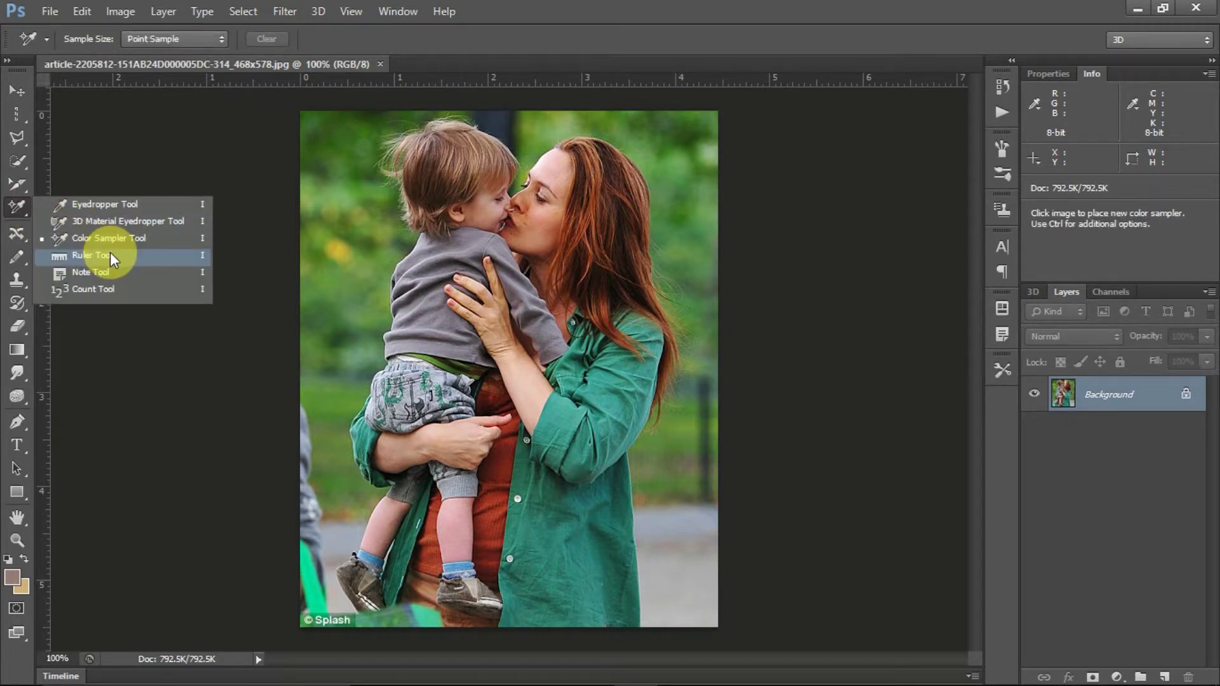
click(109, 255)
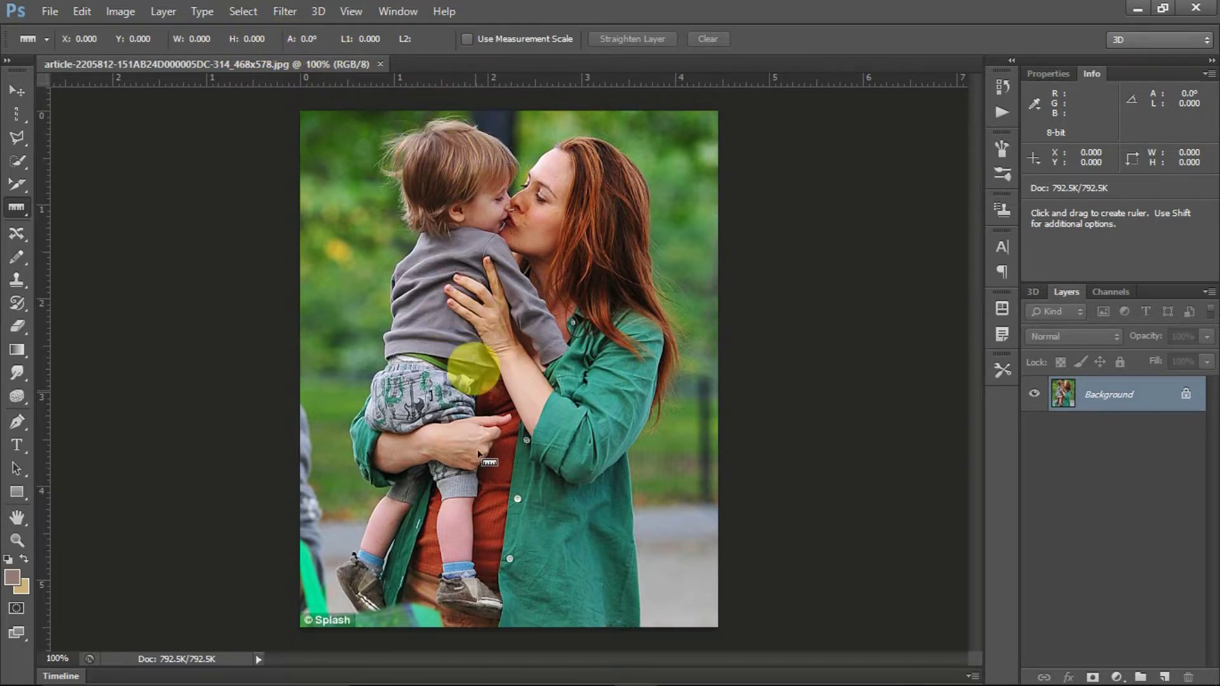
drag(437, 593, 493, 593)
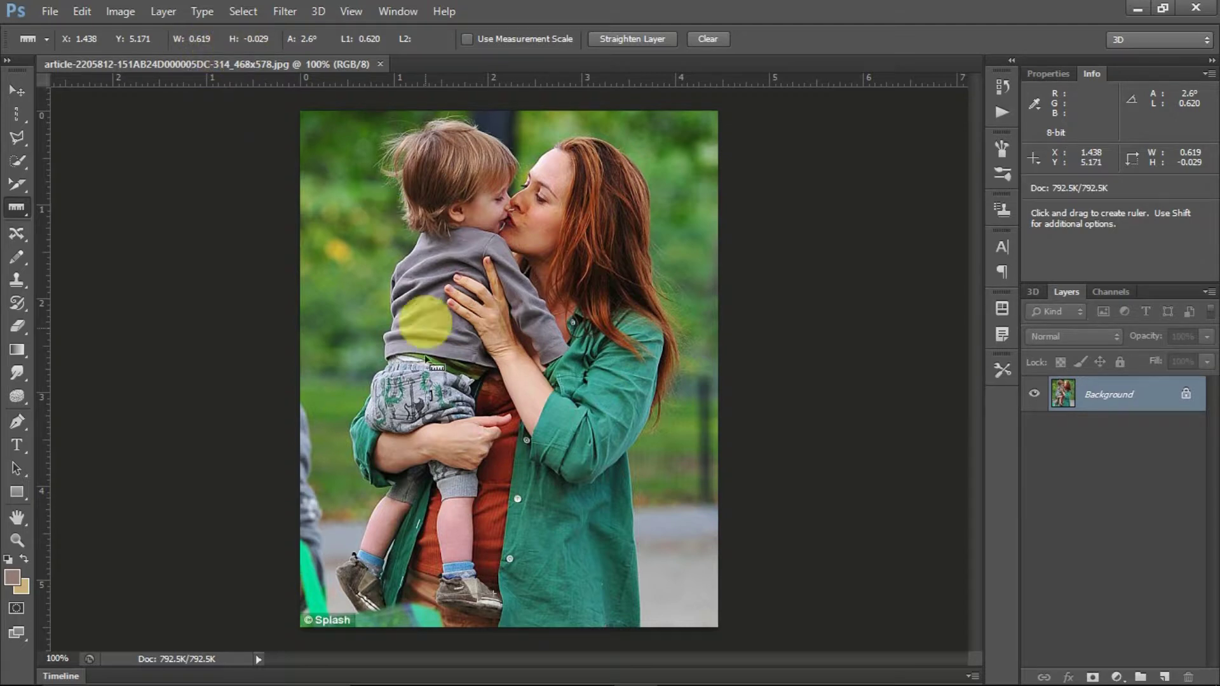
drag(443, 125, 454, 600)
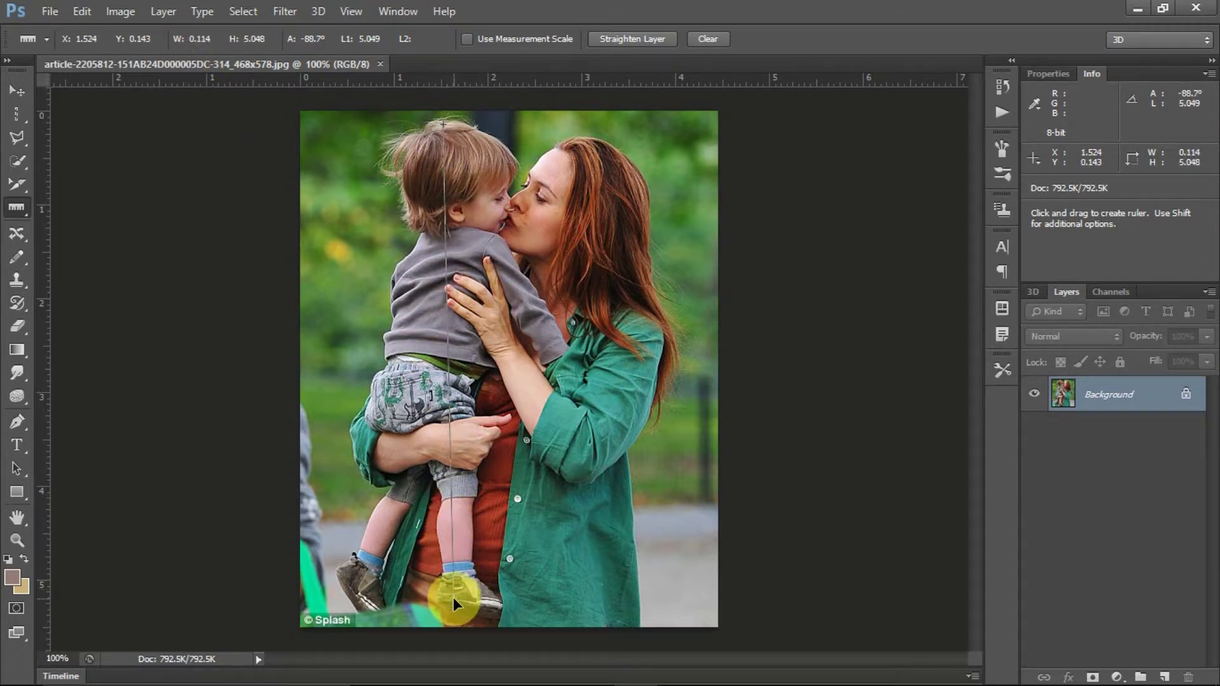
Measure the woman's height from head to lower edge and a diagonal across both figures constrained to 45 degrees
drag(581, 153, 587, 261)
drag(595, 477, 593, 604)
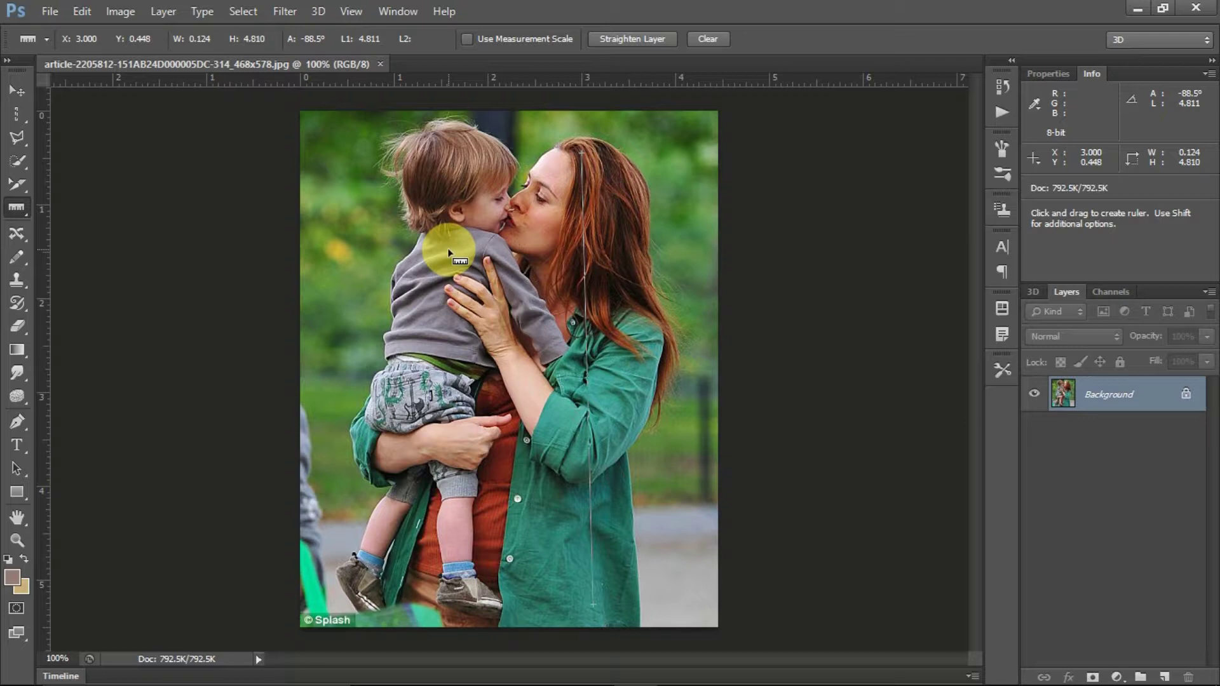
drag(347, 179, 654, 539)
key(shift)
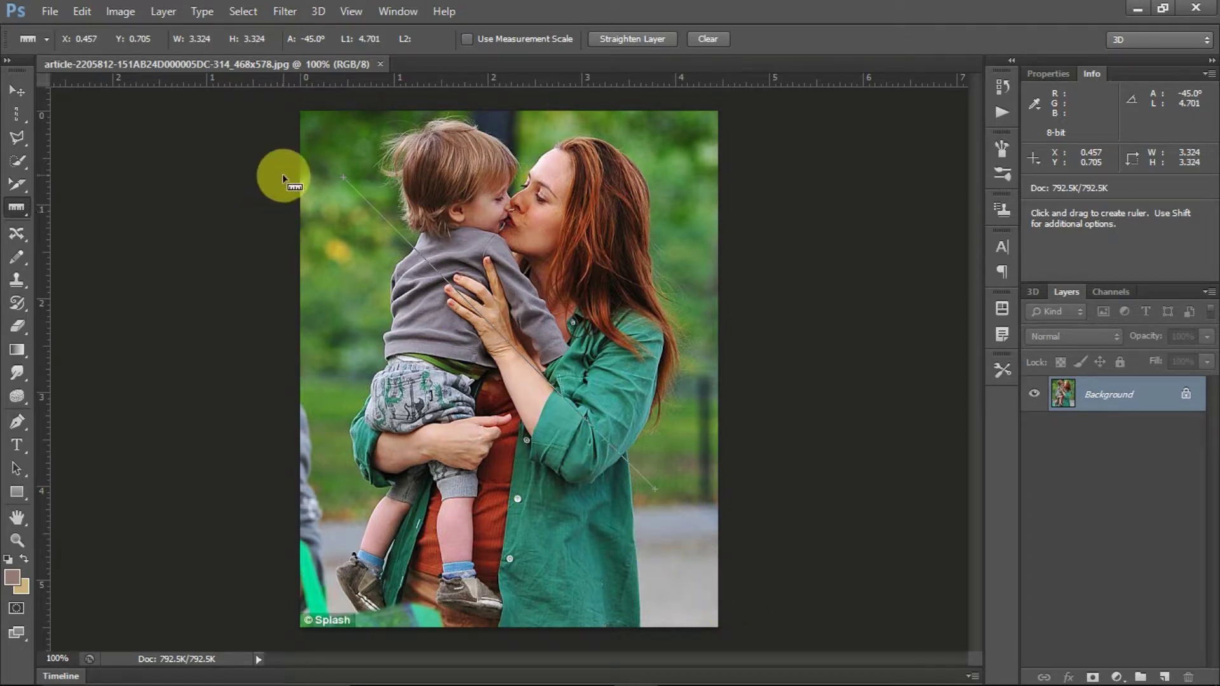
Measure a near-vertical distance over the green background beside the child's head, switching to the Move tool and back to the Ruler
drag(358, 143, 361, 264)
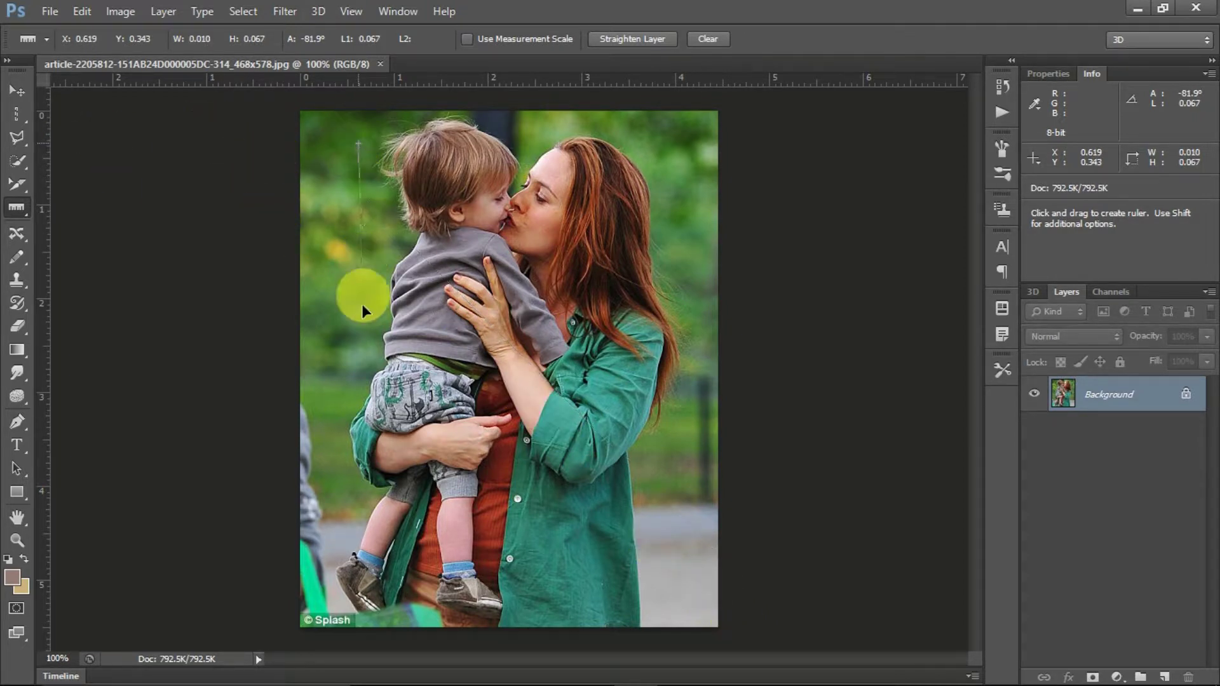
click(11, 88)
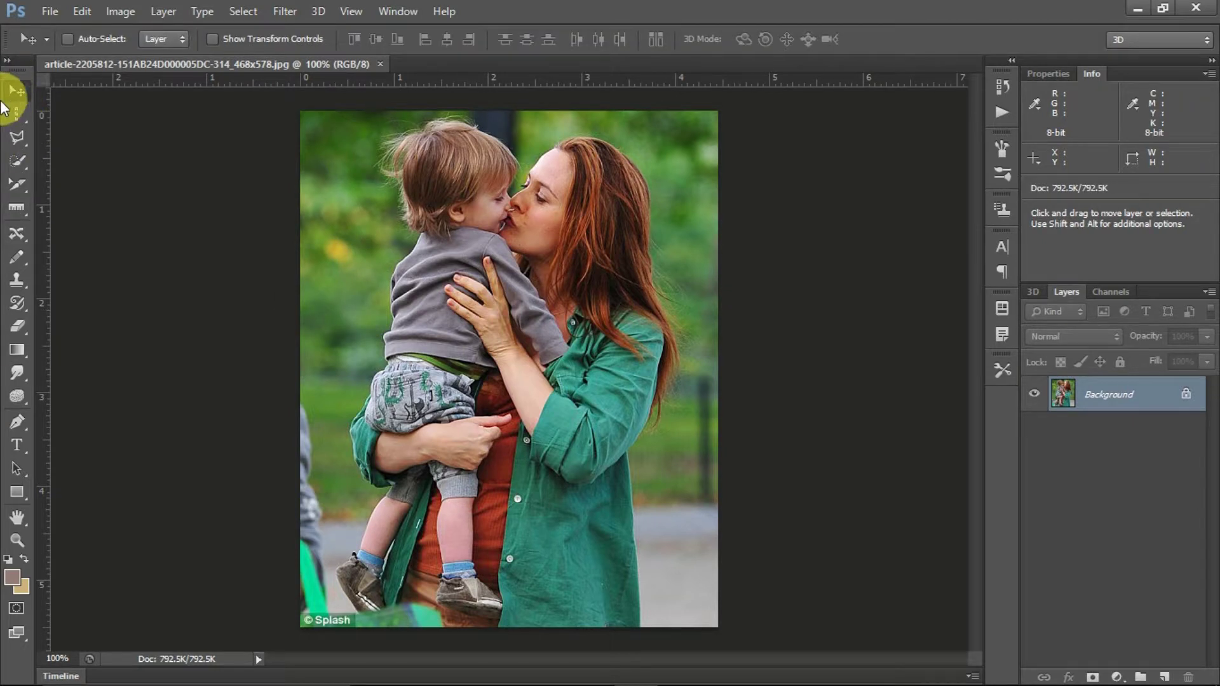
click(16, 207)
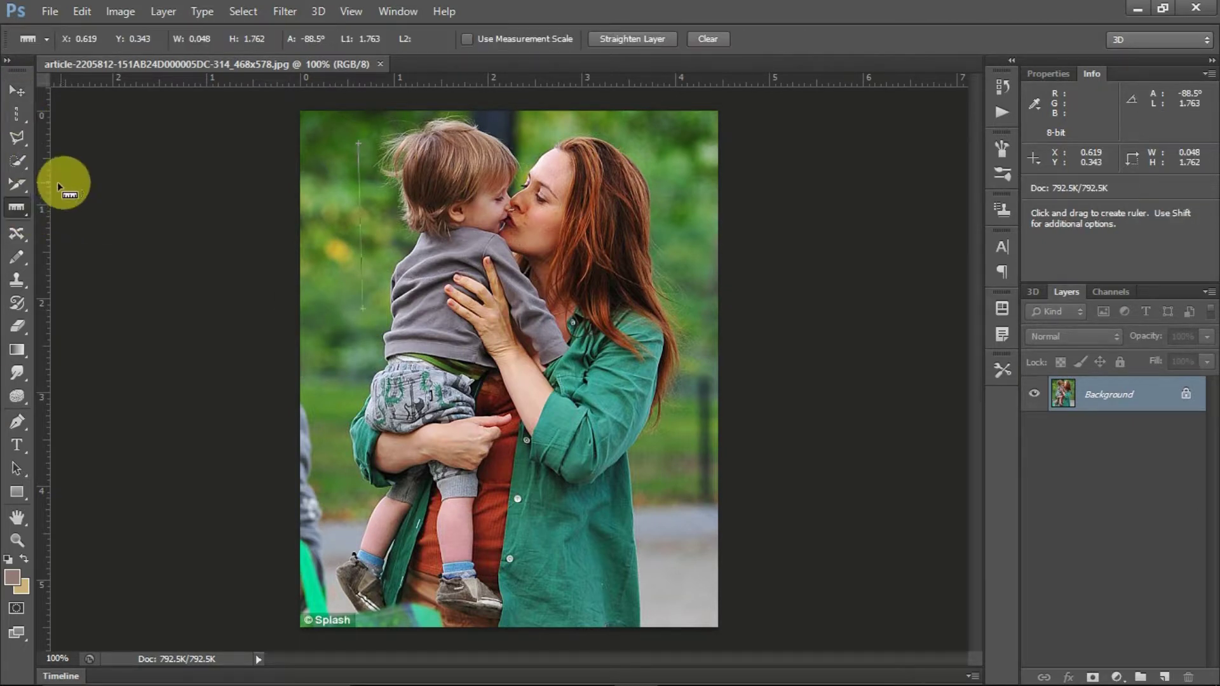
right_click(23, 210)
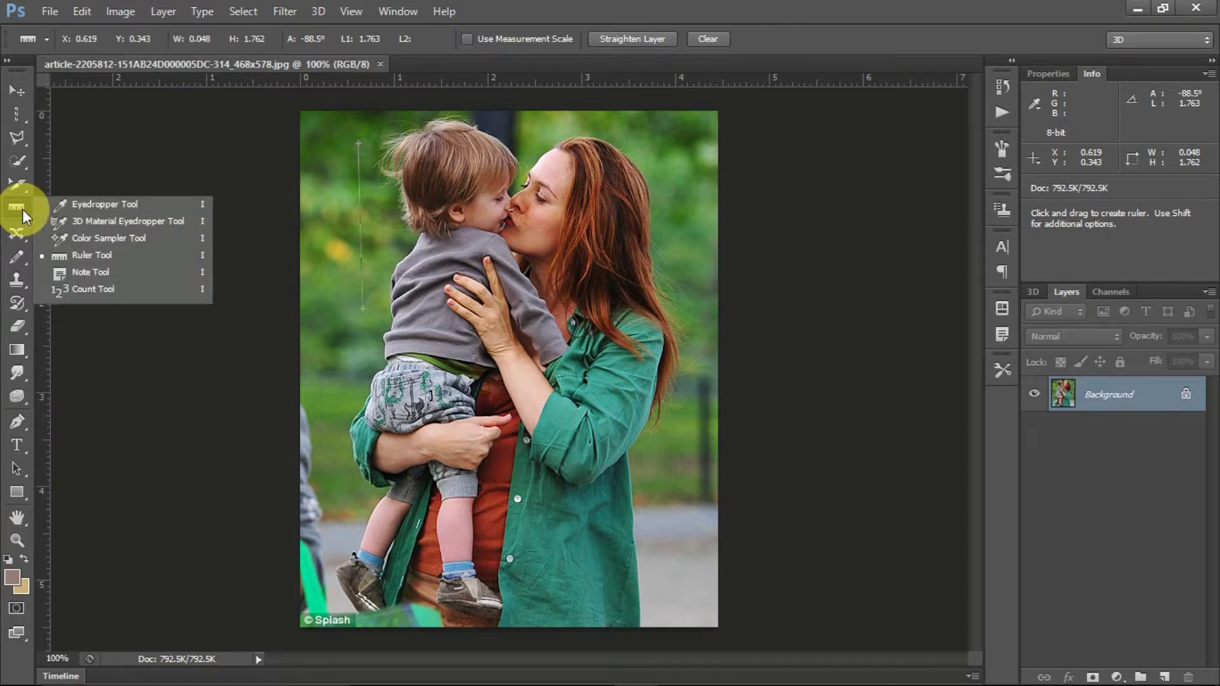
With Use Measurement Scale enabled, measure a vertical and a diagonal distance across the child, clear the ruler and disable the scale
click(471, 40)
click(471, 40)
drag(412, 166, 412, 375)
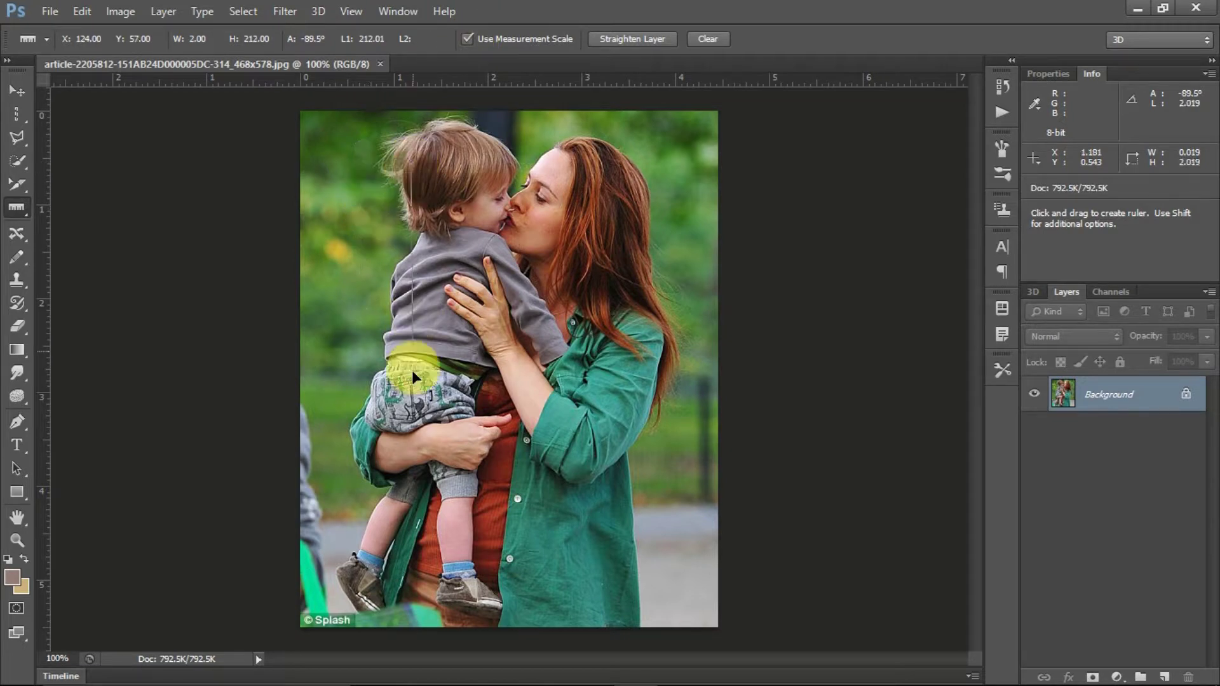
drag(325, 212, 442, 327)
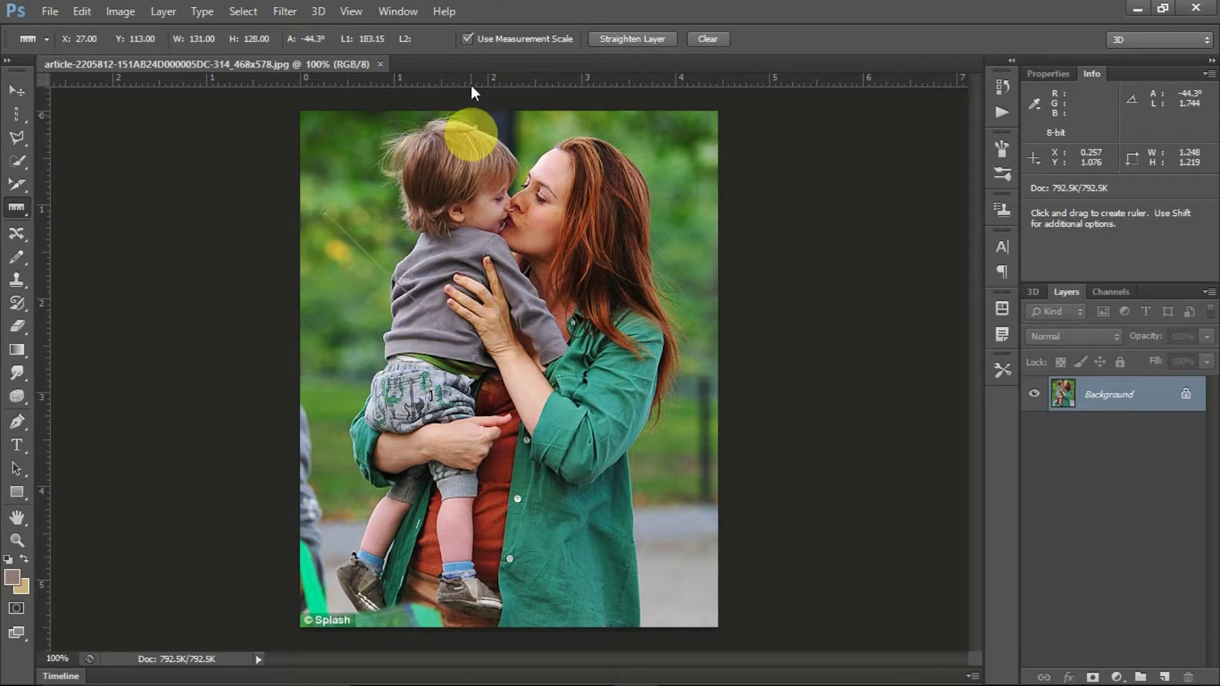
click(701, 41)
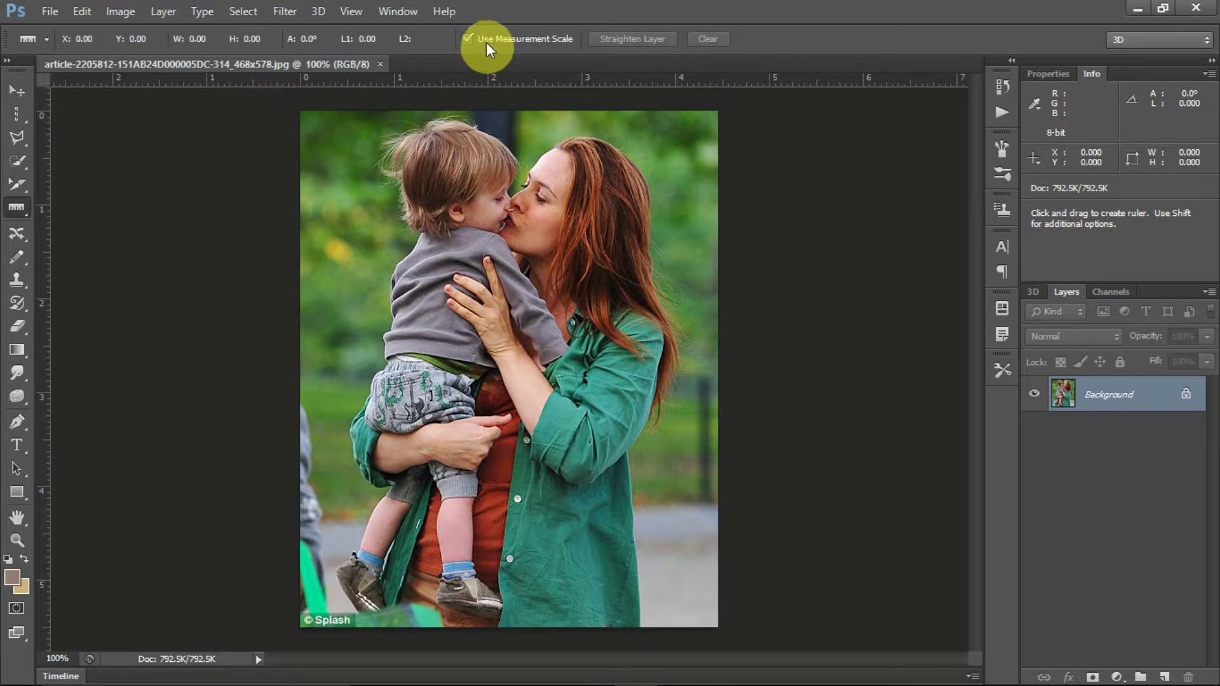
click(478, 39)
Add a note reading "hair" on the child's hair with the Note tool, and close it
drag(17, 207, 122, 275)
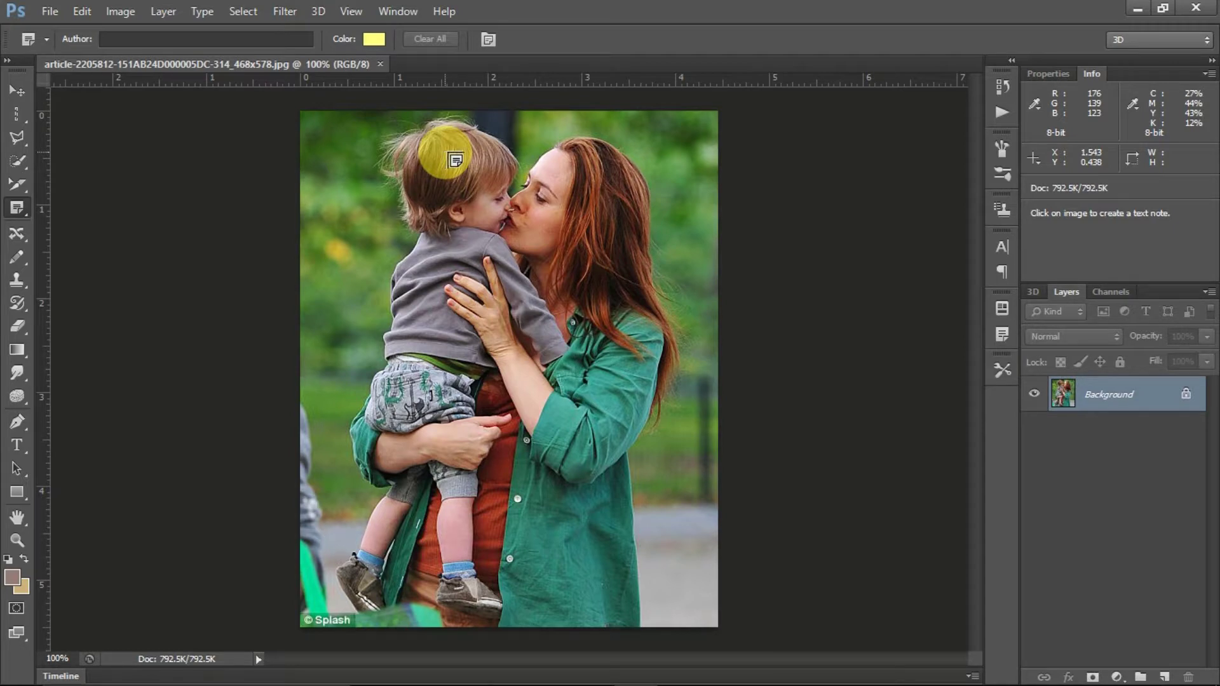
click(437, 154)
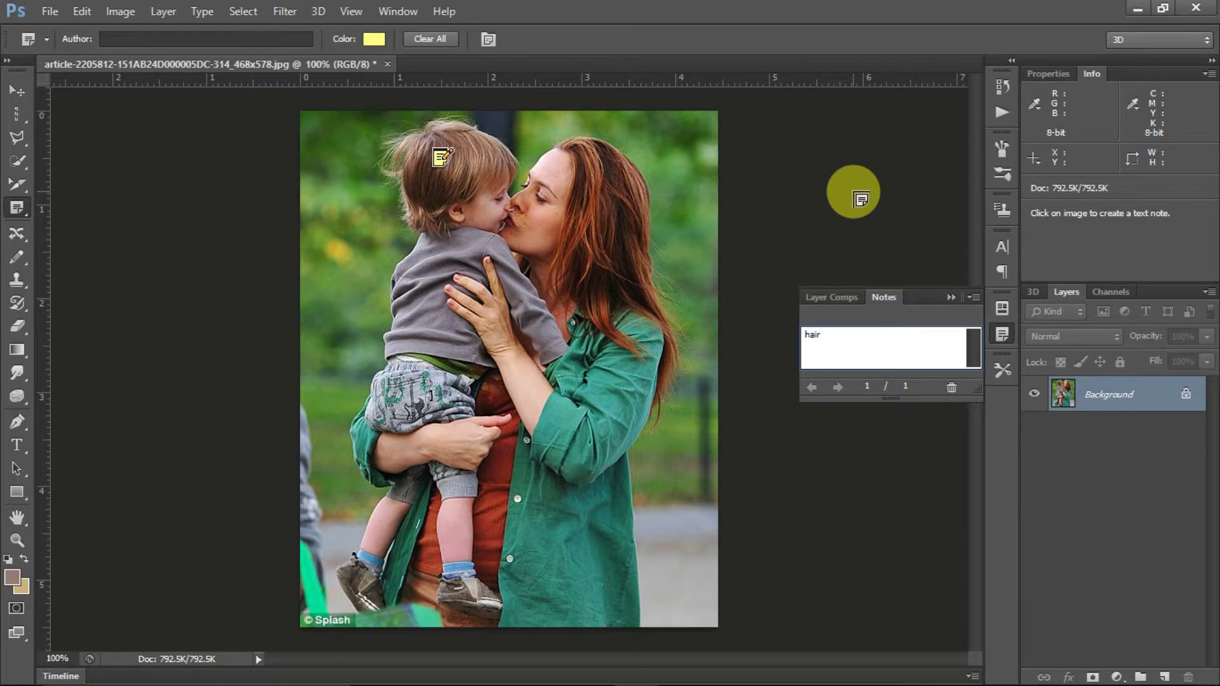
click(439, 157)
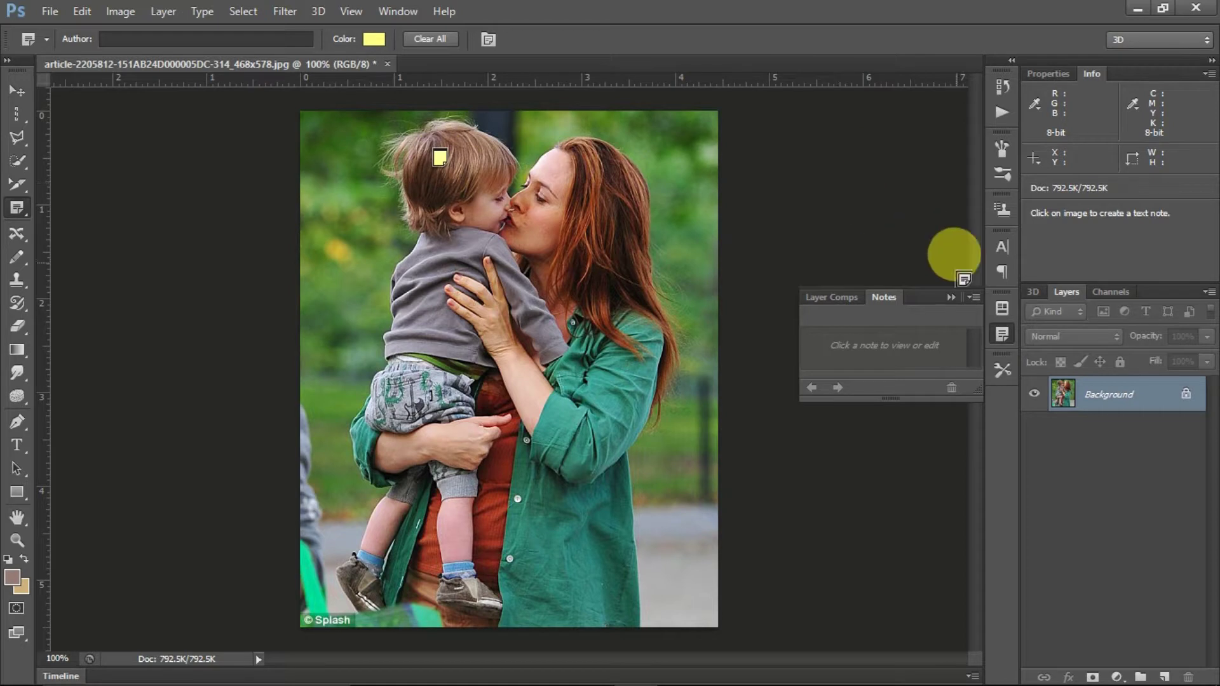
click(951, 297)
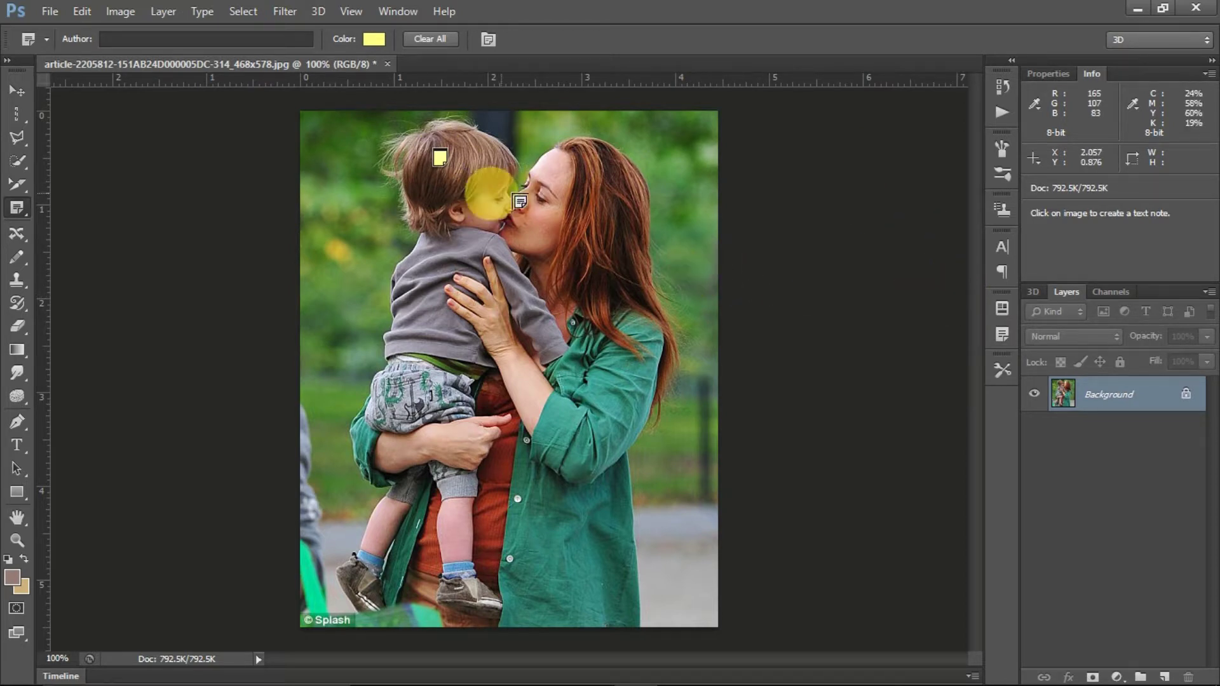
Switch to the Move tool, reopen the note on the child's hair to view its text, and collapse the Notes panel
click(14, 93)
click(449, 181)
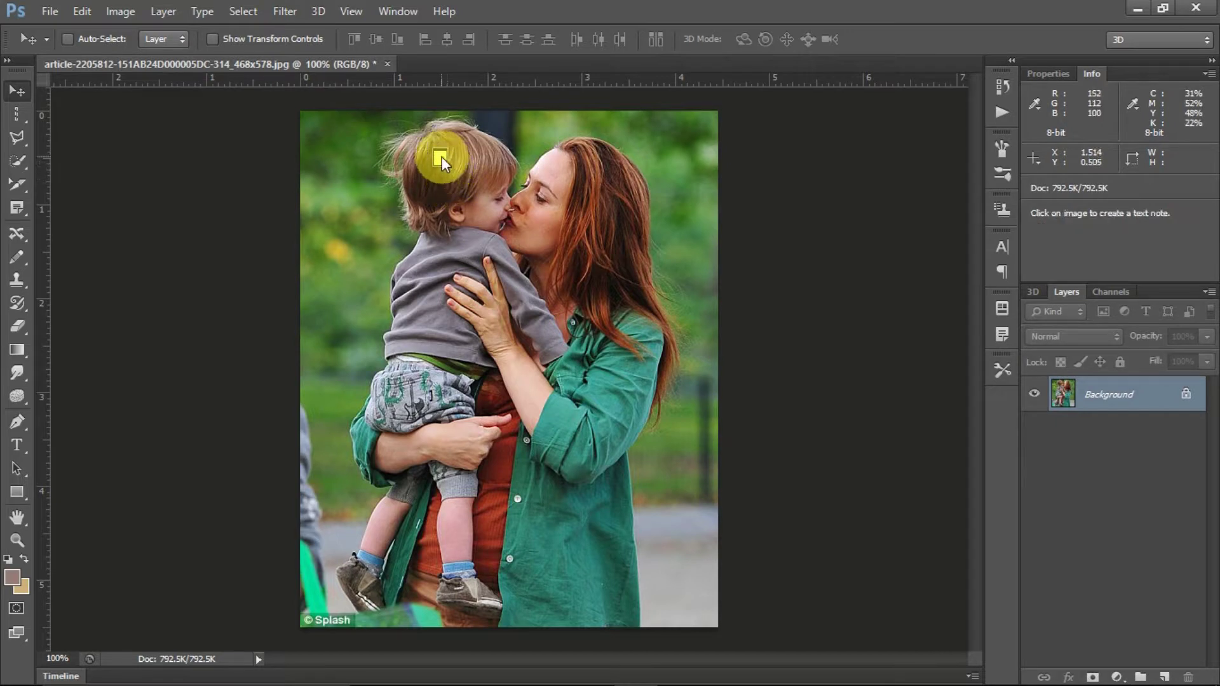
double_click(441, 156)
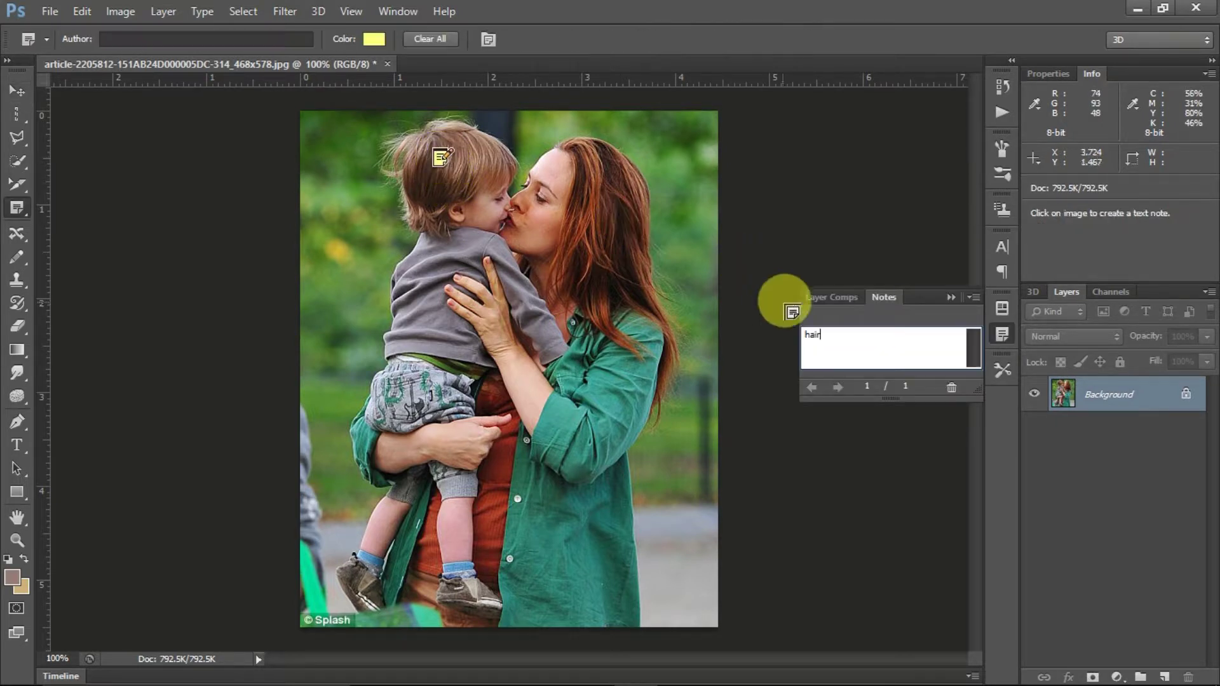
click(857, 342)
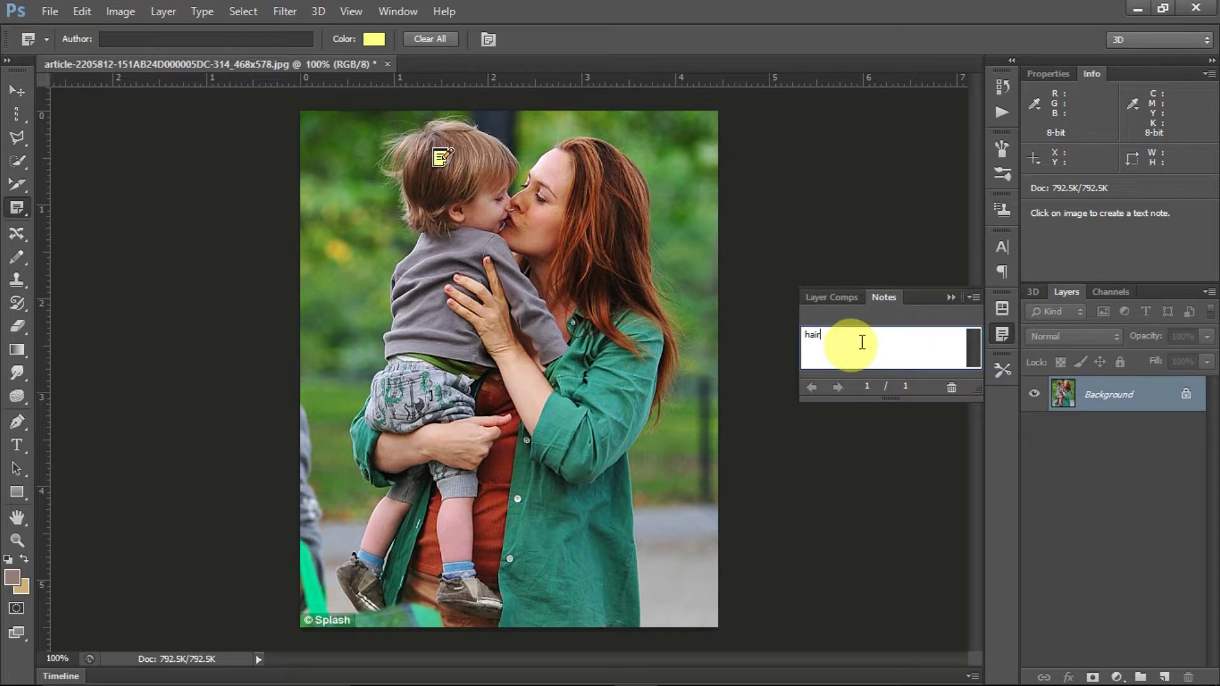
click(953, 298)
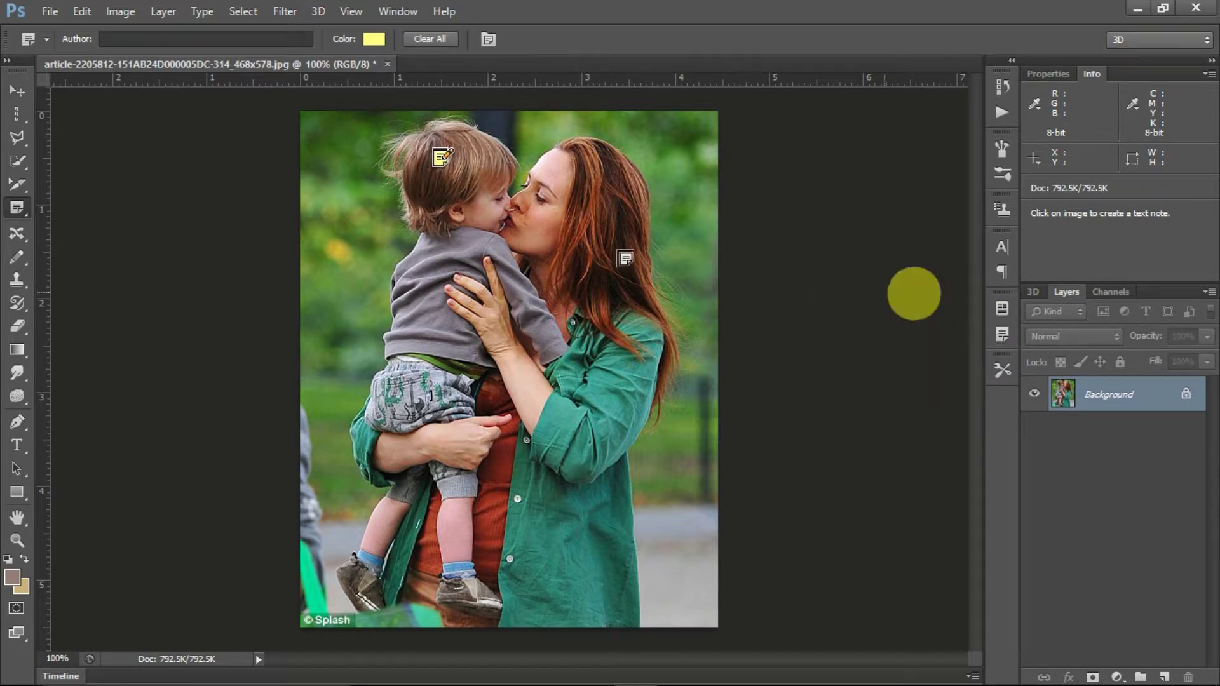
Change the note's color to the near-black shade 202018
click(373, 39)
click(817, 496)
click(891, 587)
click(790, 616)
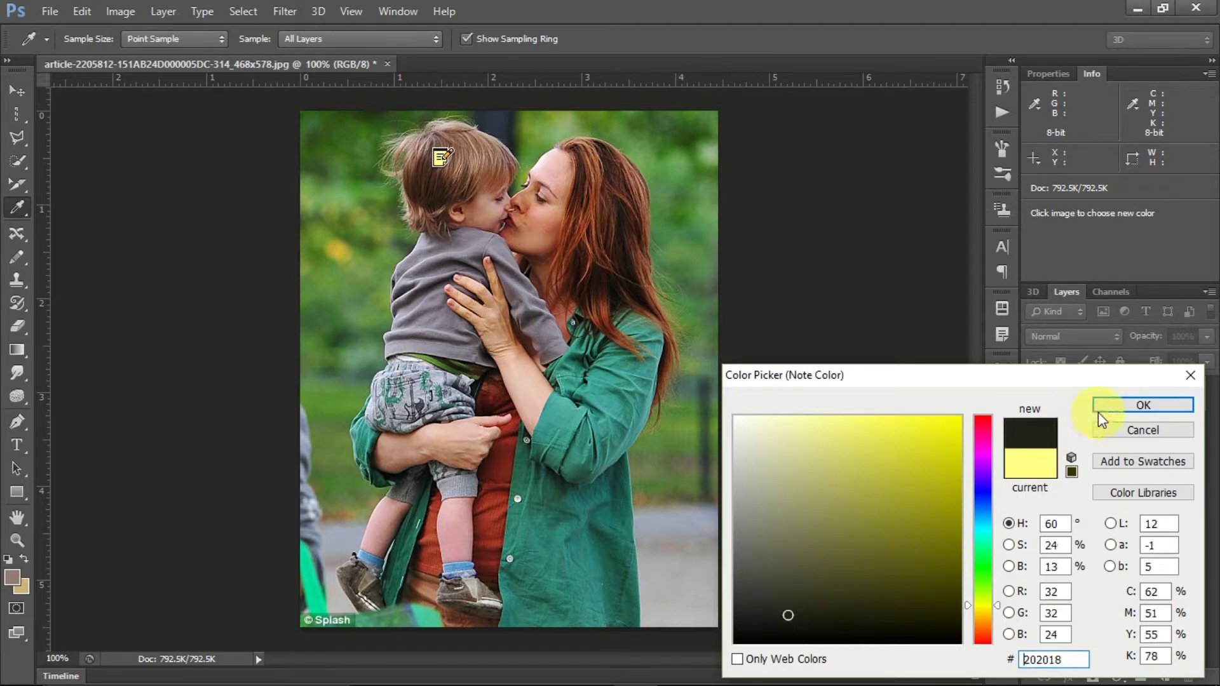
click(1098, 410)
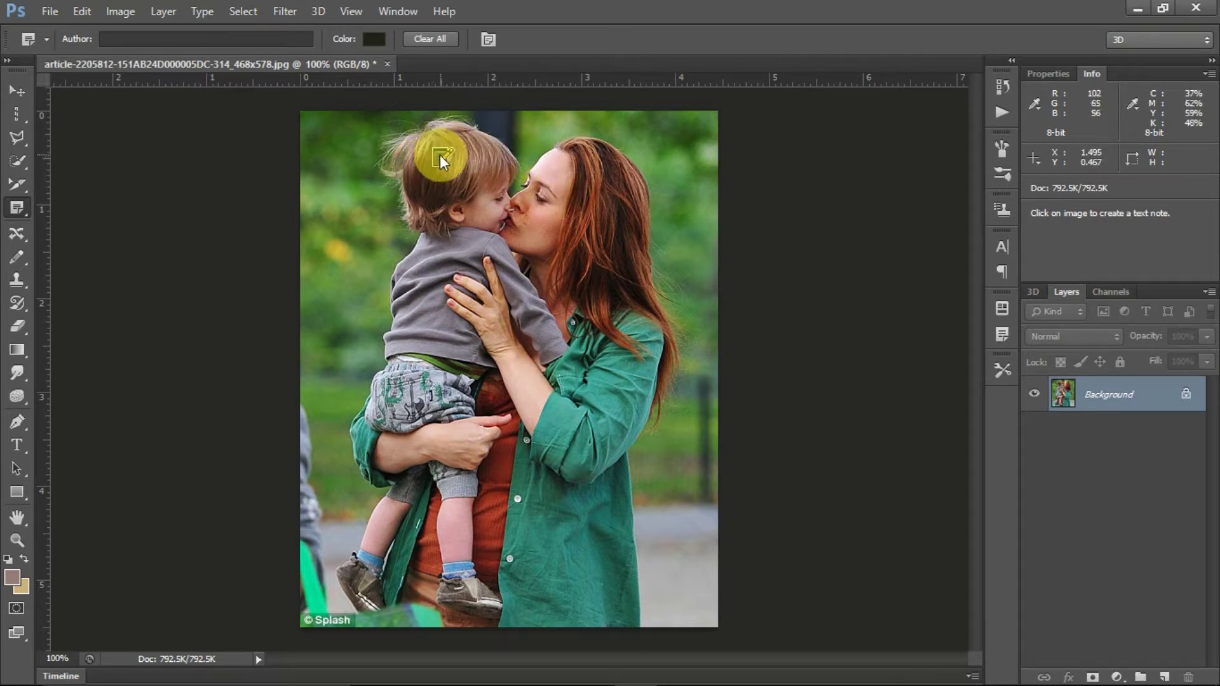
Delete the note placed on the child's hair
right_click(439, 159)
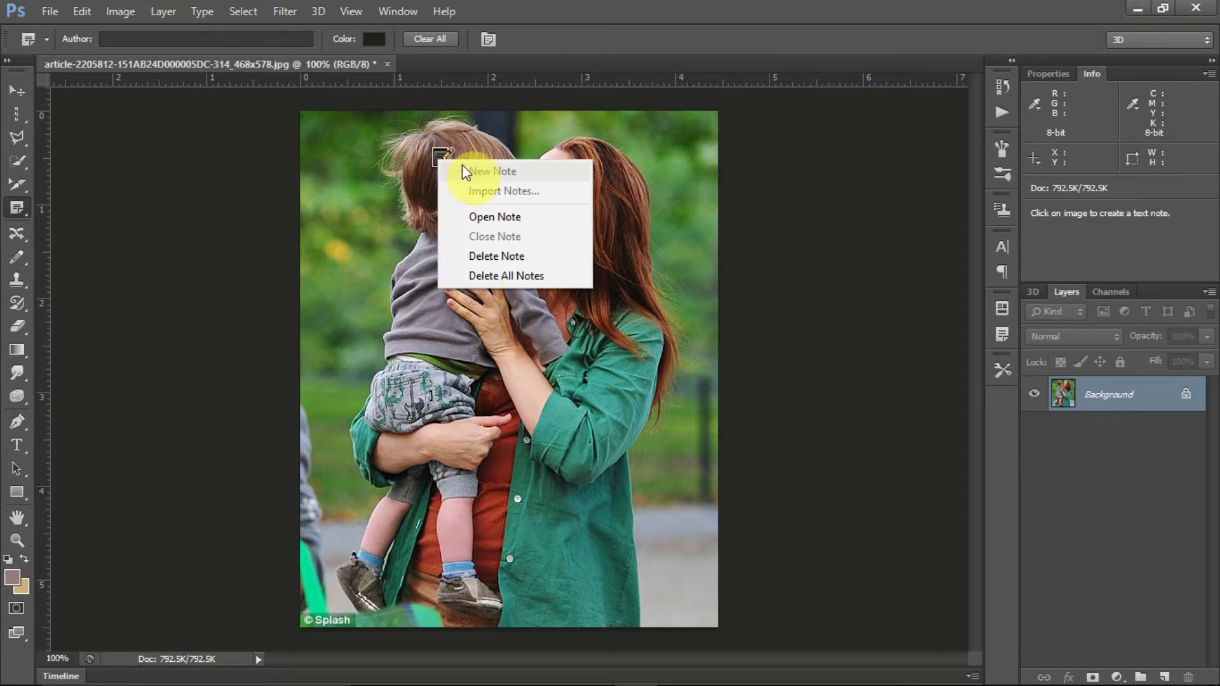
click(526, 257)
click(545, 275)
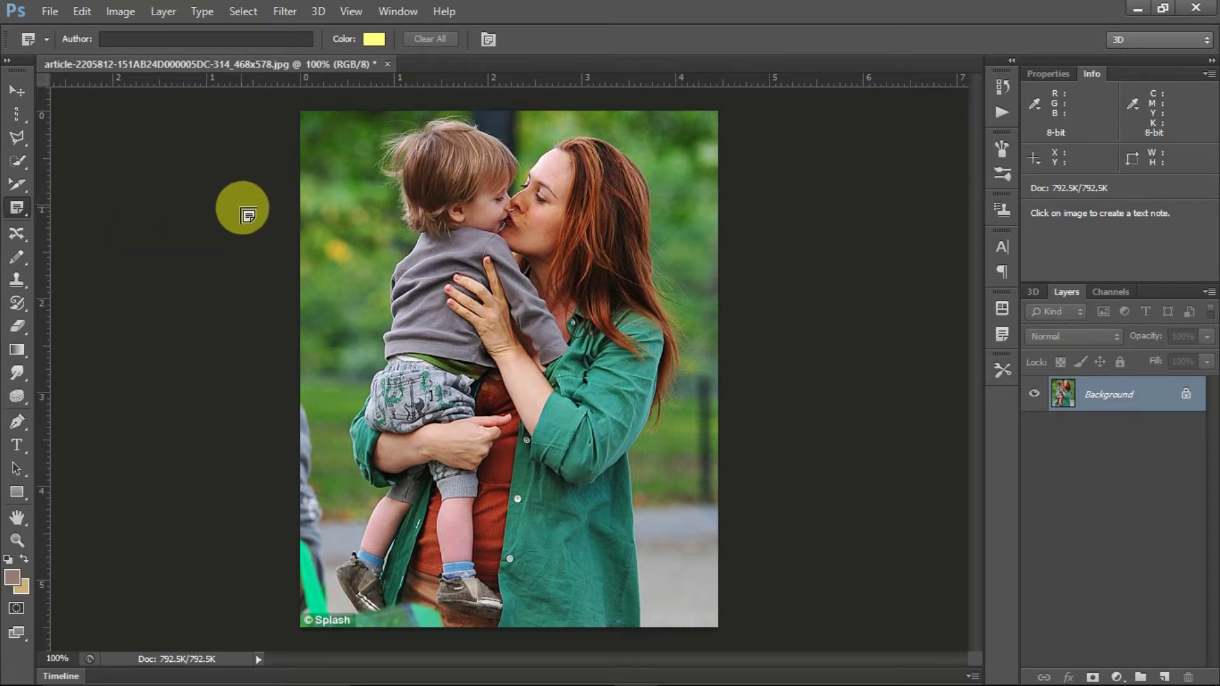
Show and hide the Notes panel using the Note tool's panel toggle
click(491, 39)
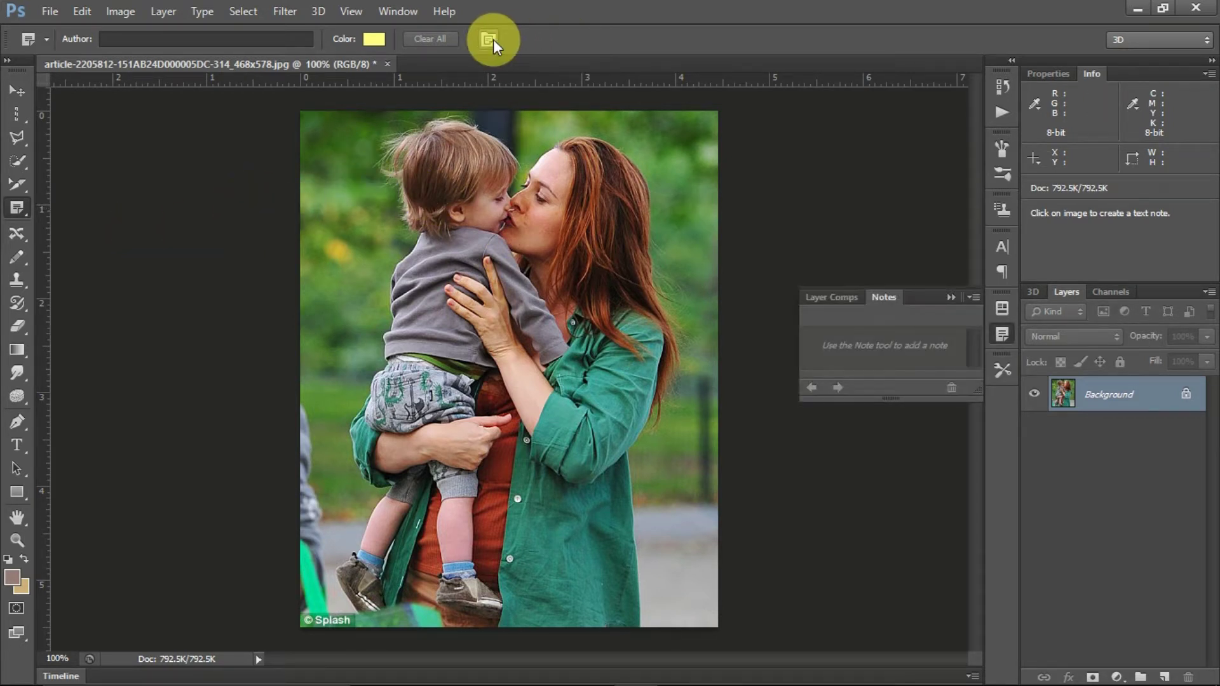
click(499, 41)
click(500, 41)
click(499, 40)
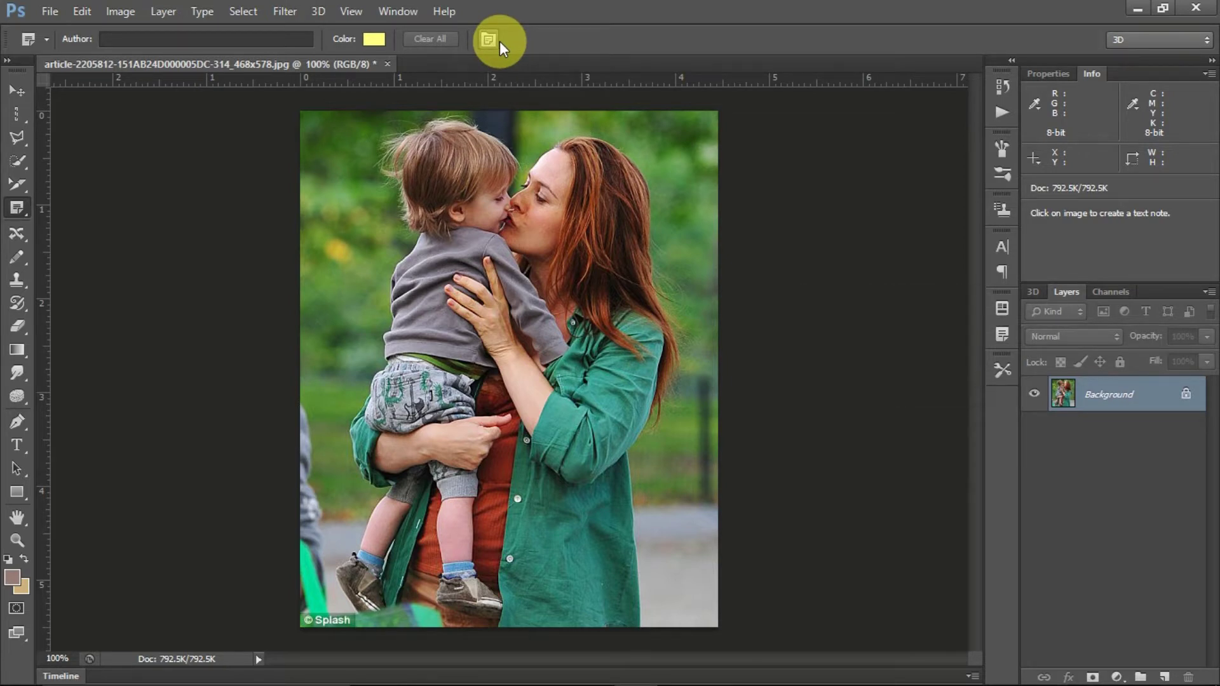
Activate the Count tool and open the balloon arch image 4 from the Photoshop related photos folder
right_click(19, 213)
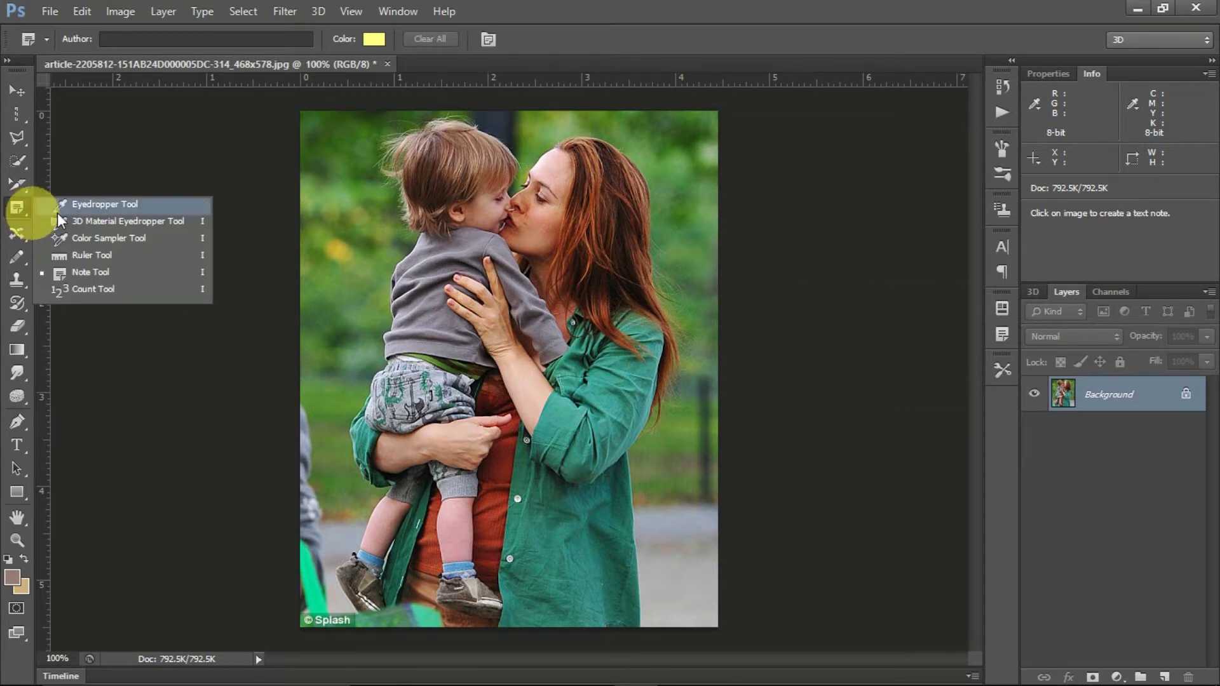
click(130, 292)
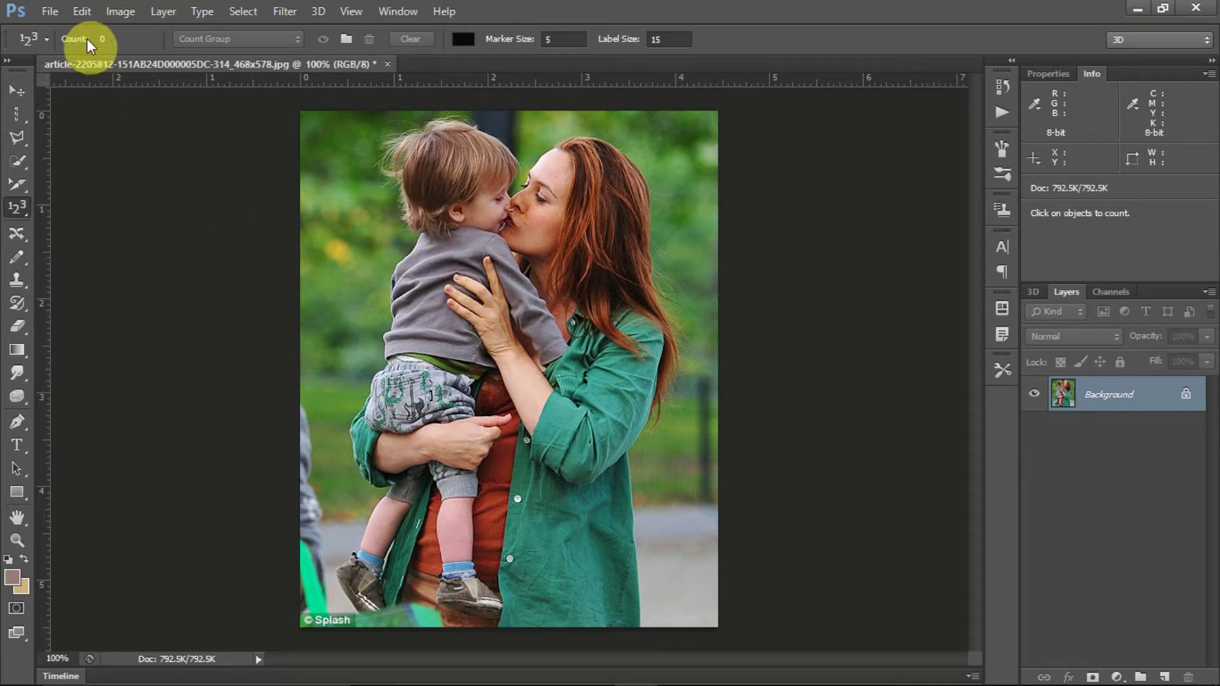
click(55, 9)
click(67, 43)
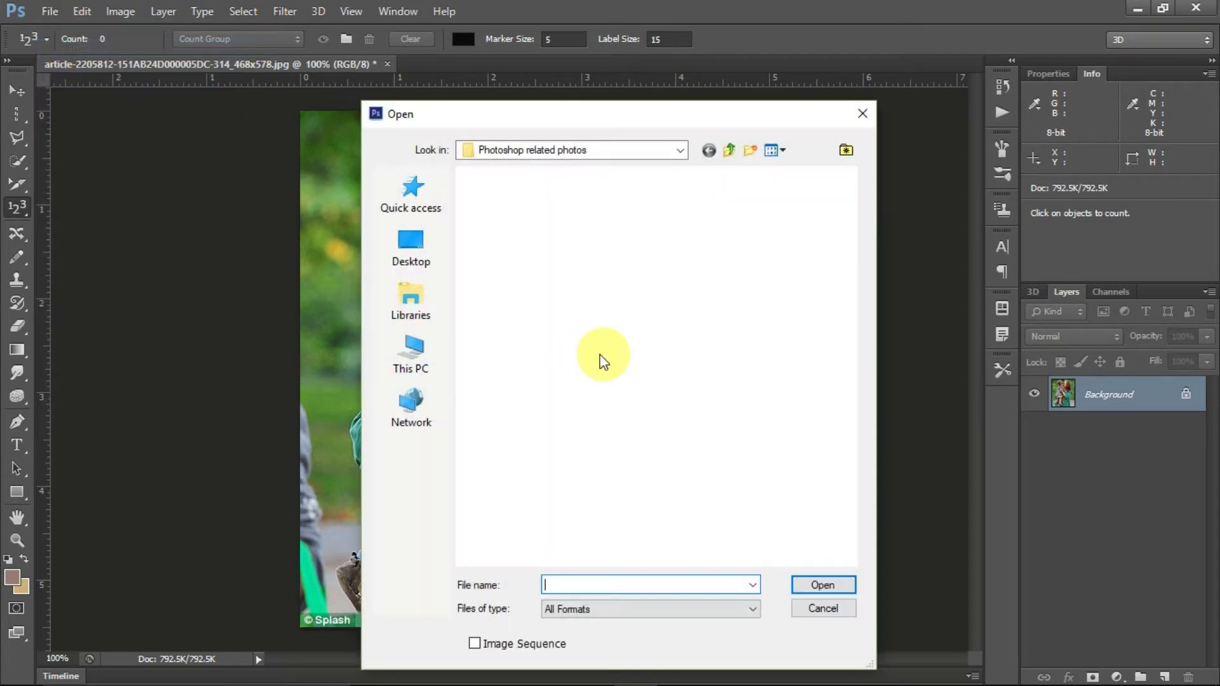
scroll(659, 356, down, 10)
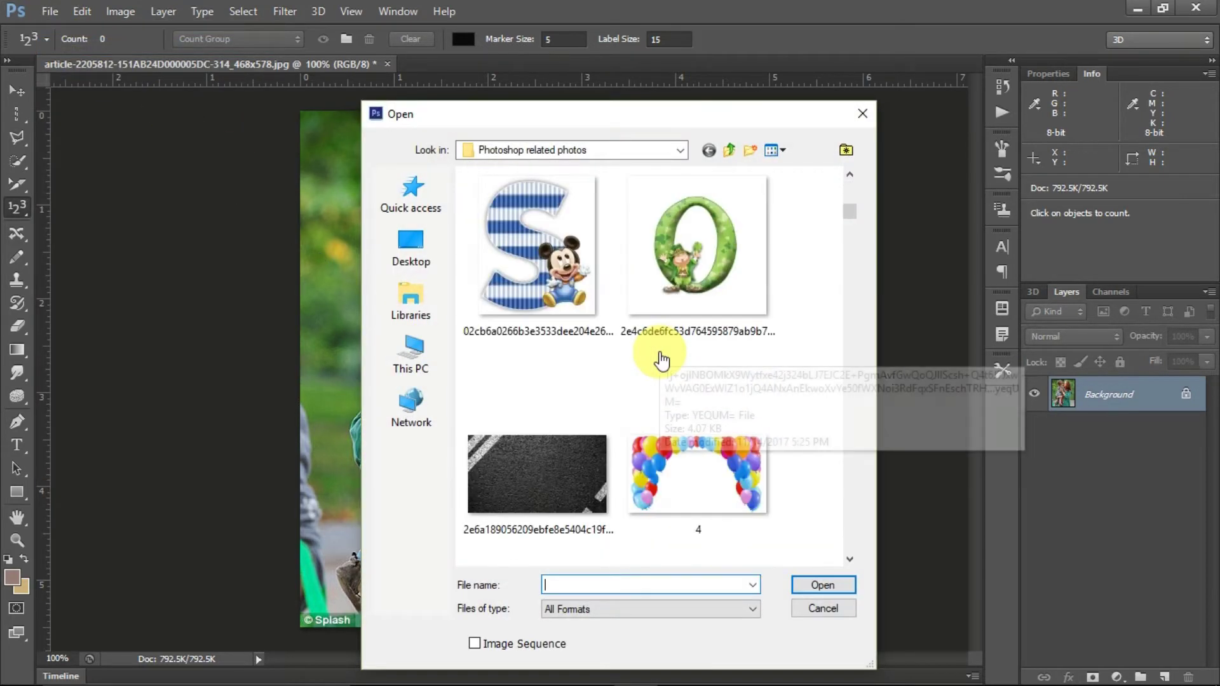
scroll(661, 359, up, 10)
double_click(695, 469)
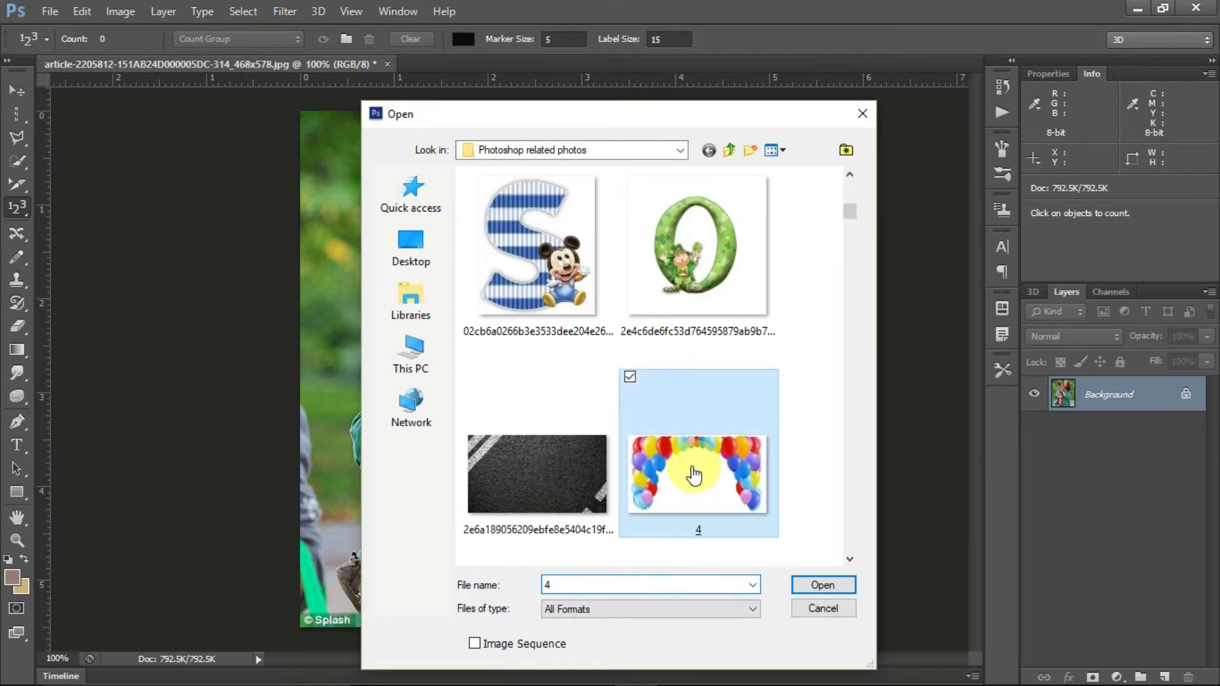
click(596, 286)
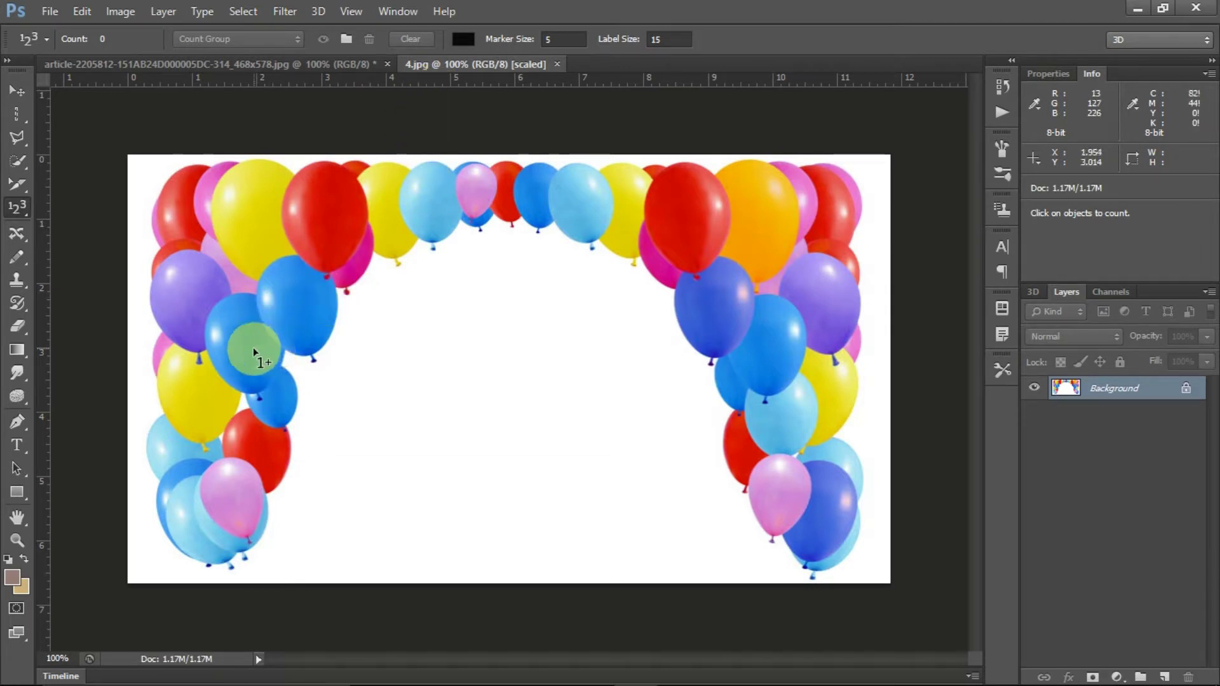
Set the count color to the blue 1384e2 by sampling it from a blue balloon in the image
click(459, 45)
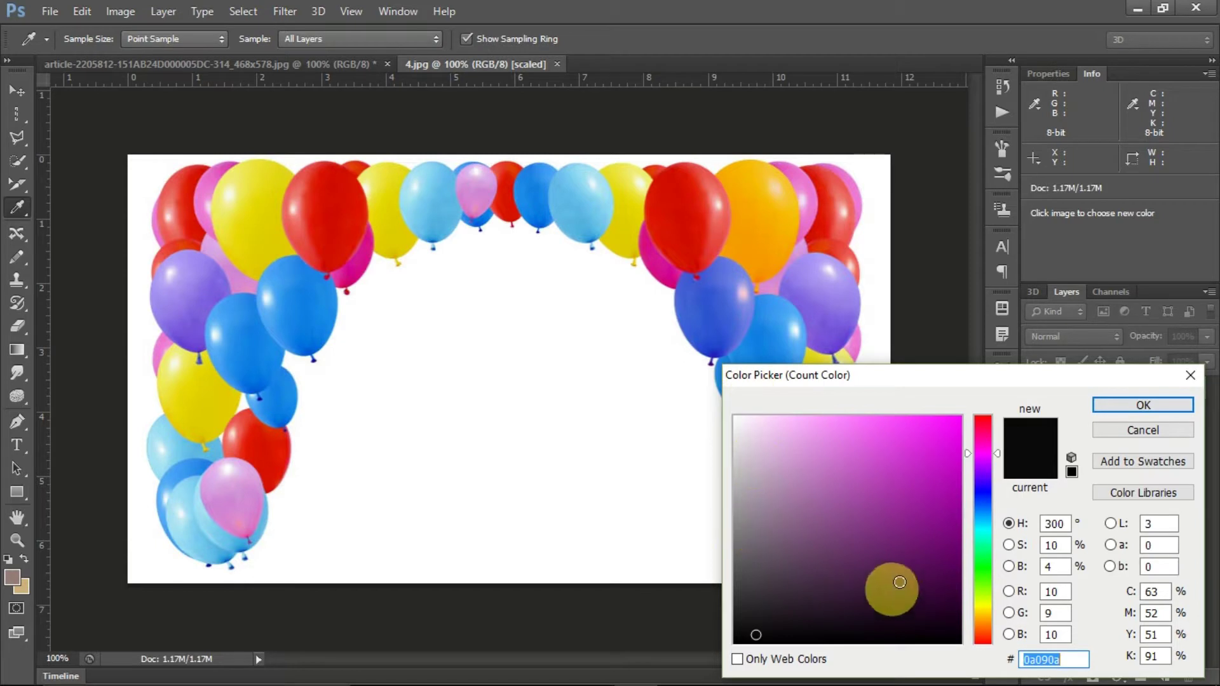
click(302, 309)
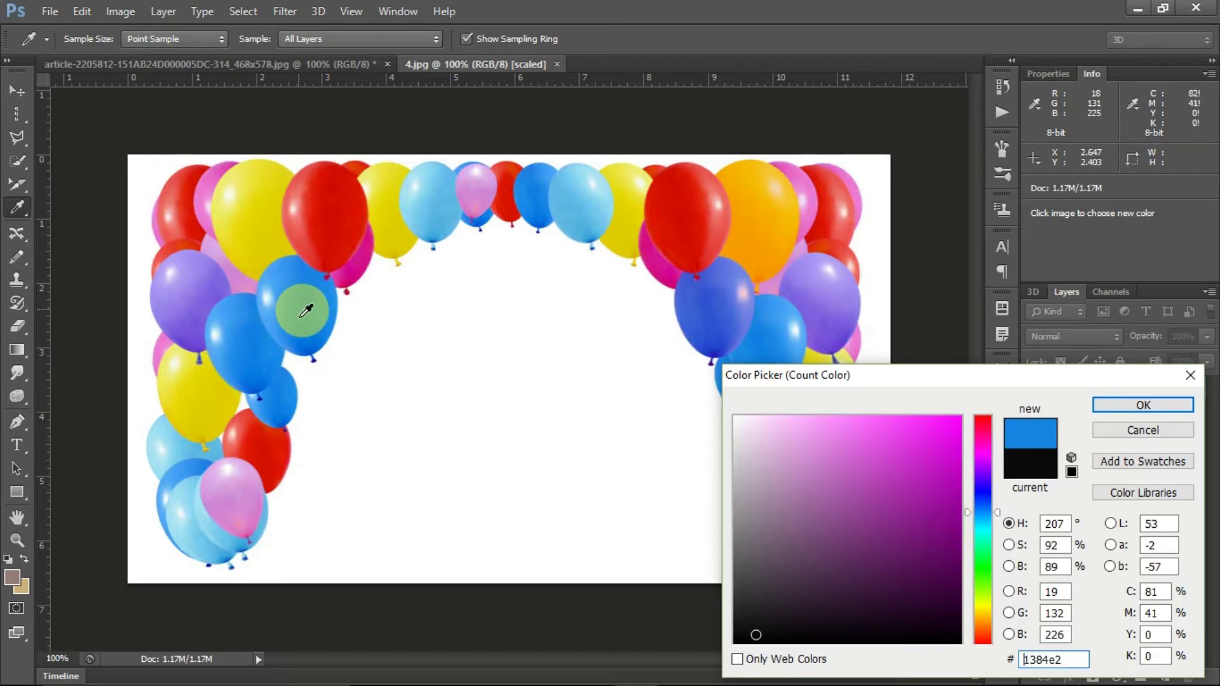
click(1122, 403)
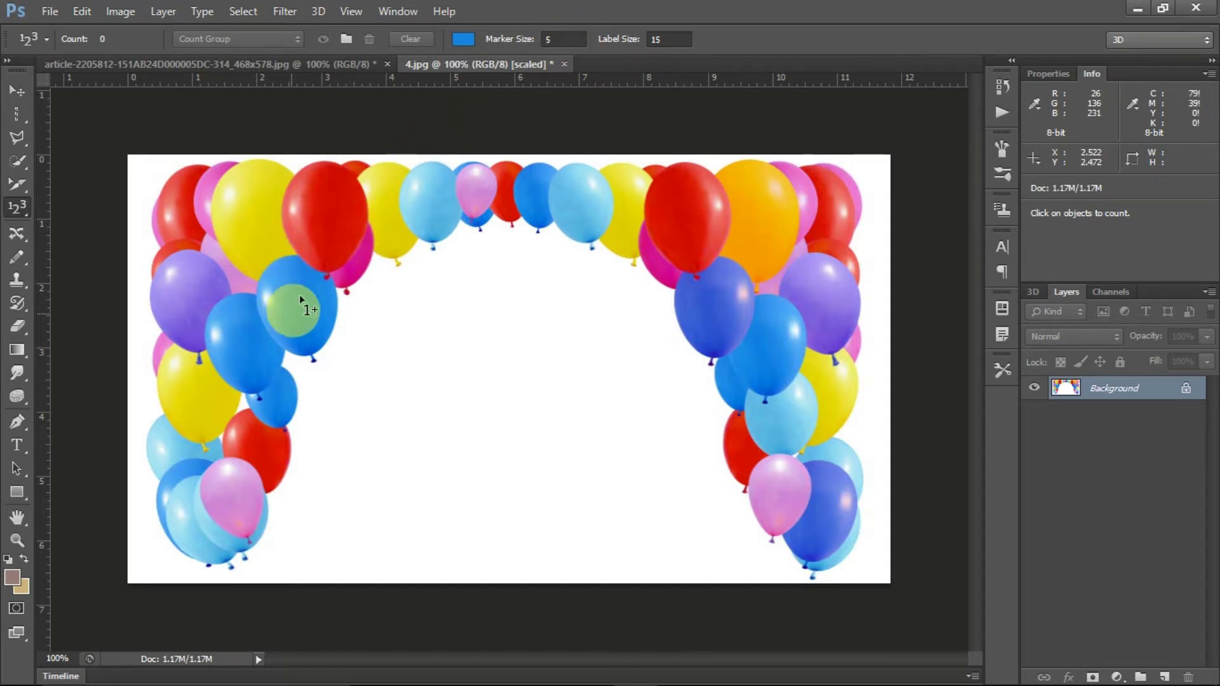
Place count markers on the large red balloon, the yellow balloons on either side of it and the blue balloon below
click(318, 213)
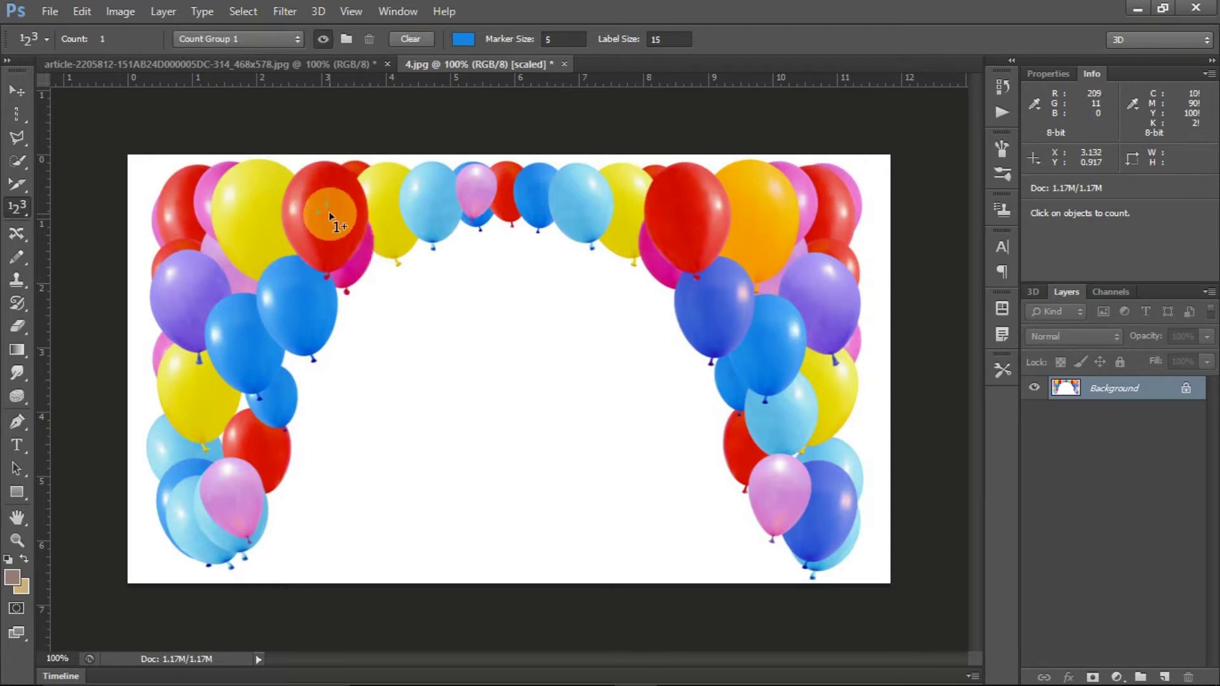
click(384, 207)
click(272, 229)
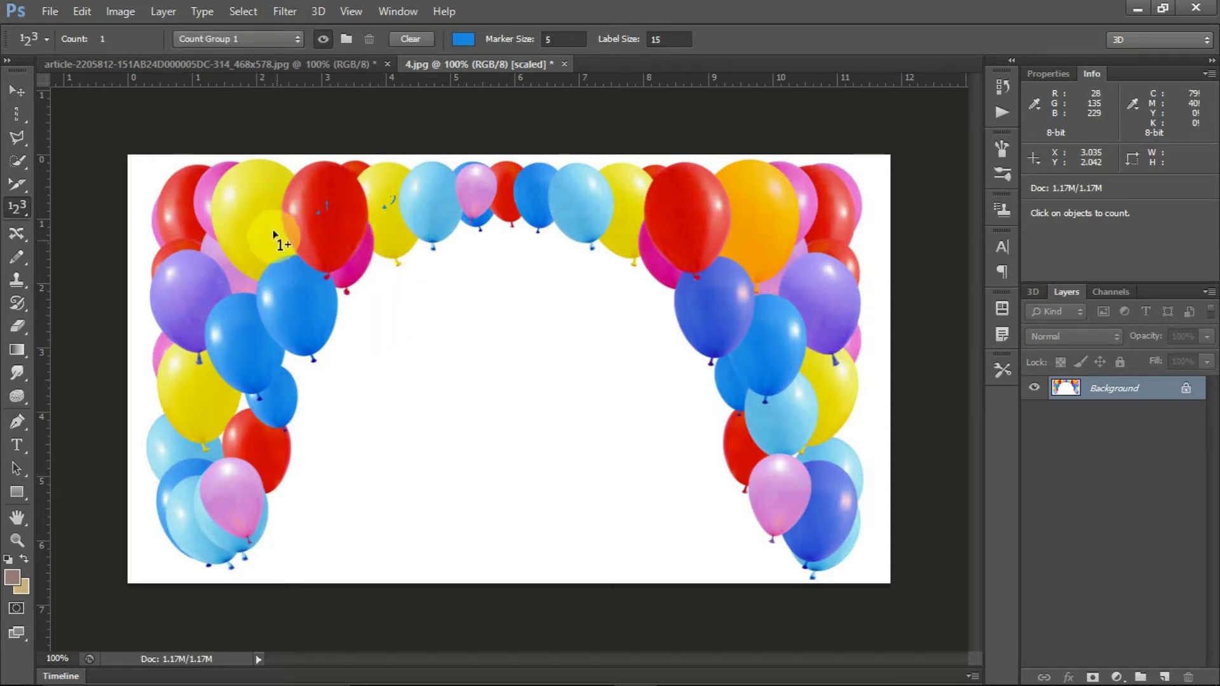
Change the count color to a near-black shade
click(463, 39)
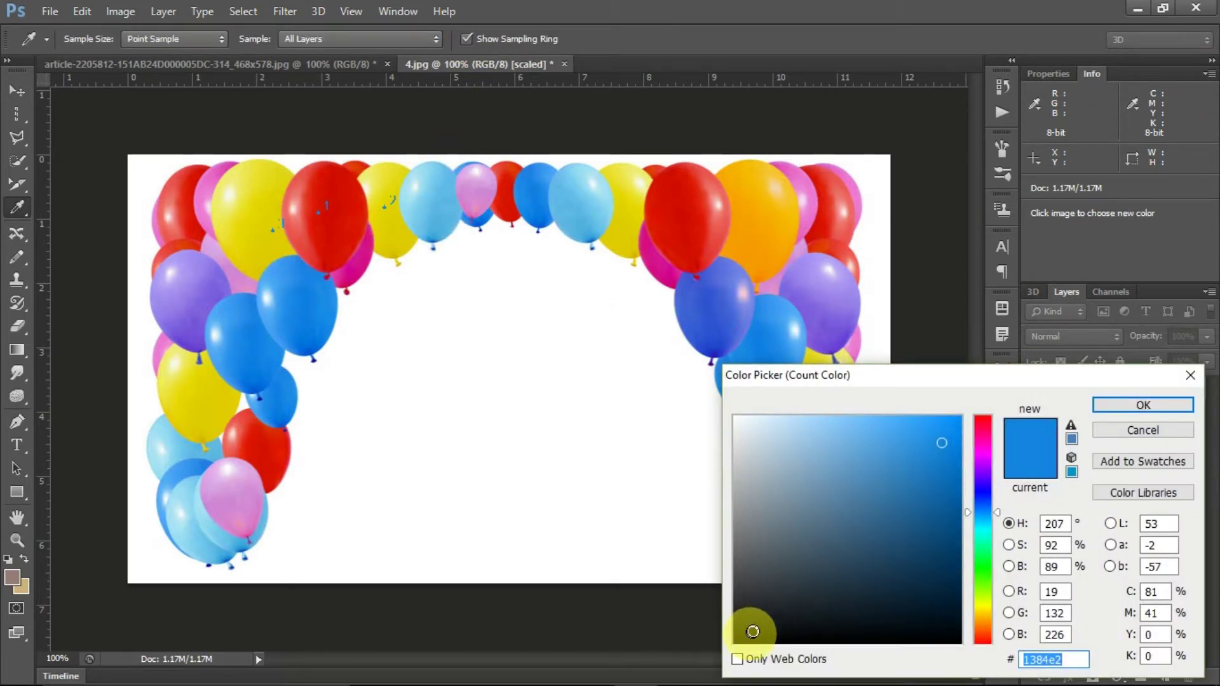
click(748, 635)
click(1154, 405)
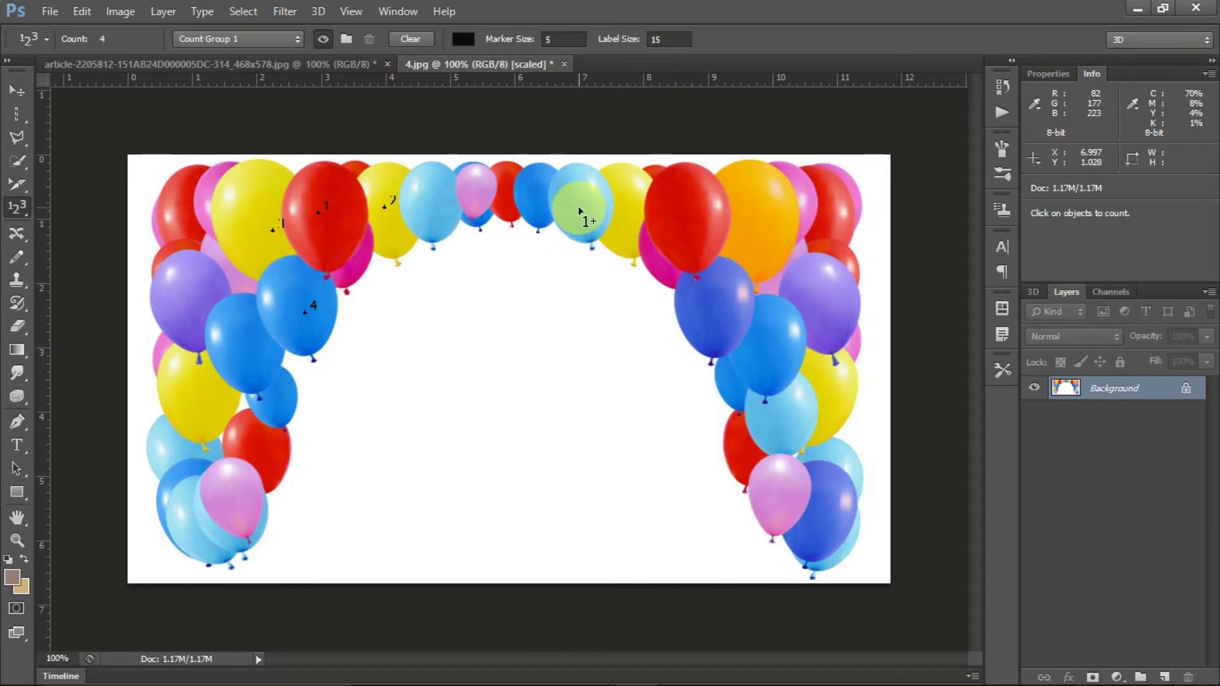
Continue counting on the light blue, large red and dark blue balloons in the right half of the arch
click(676, 215)
click(738, 304)
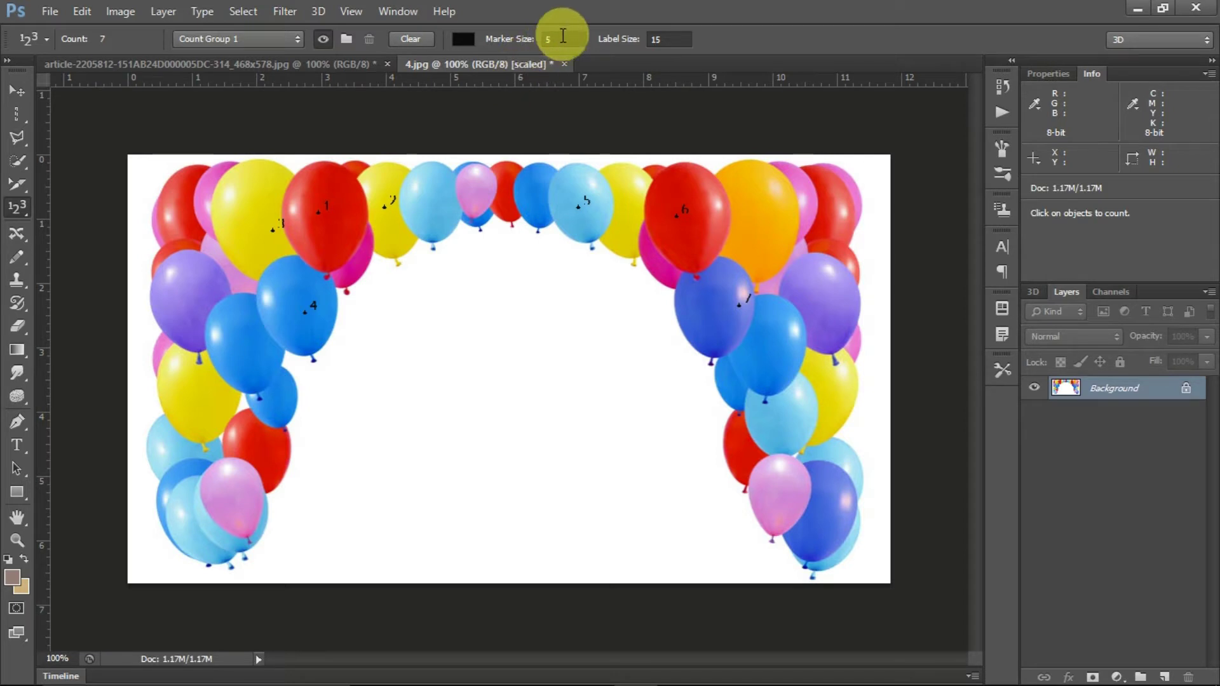
click(308, 309)
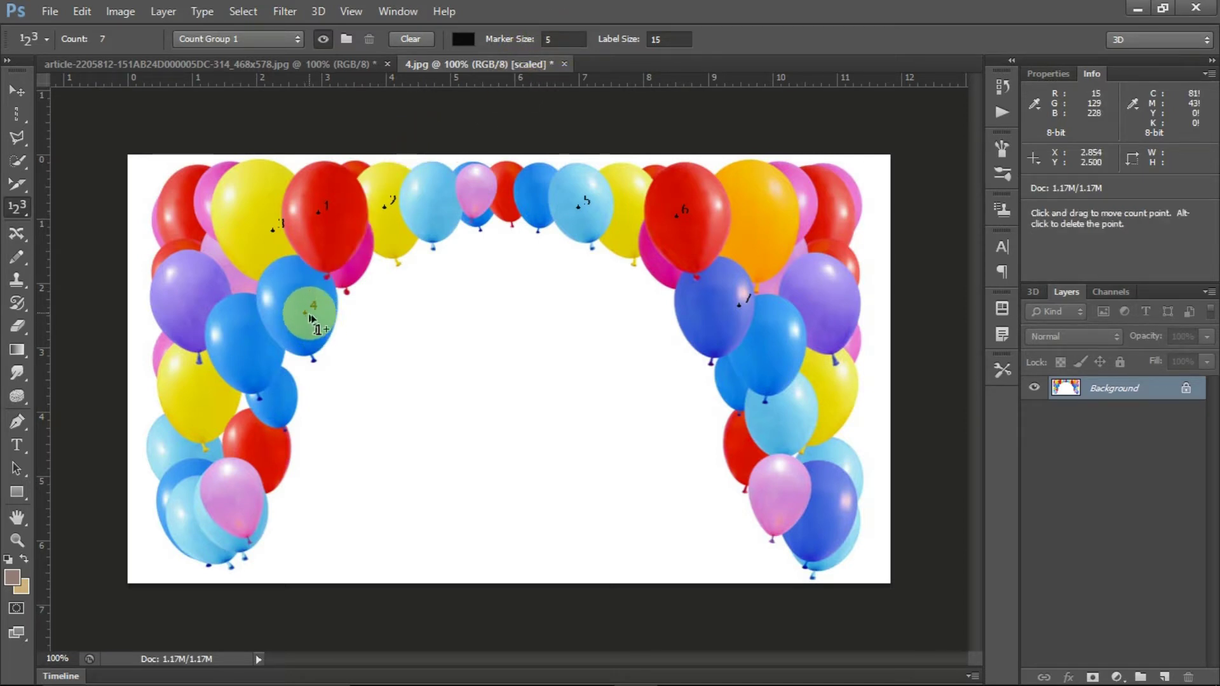
Set the count marker size to 10 and the label size to 20
click(569, 38)
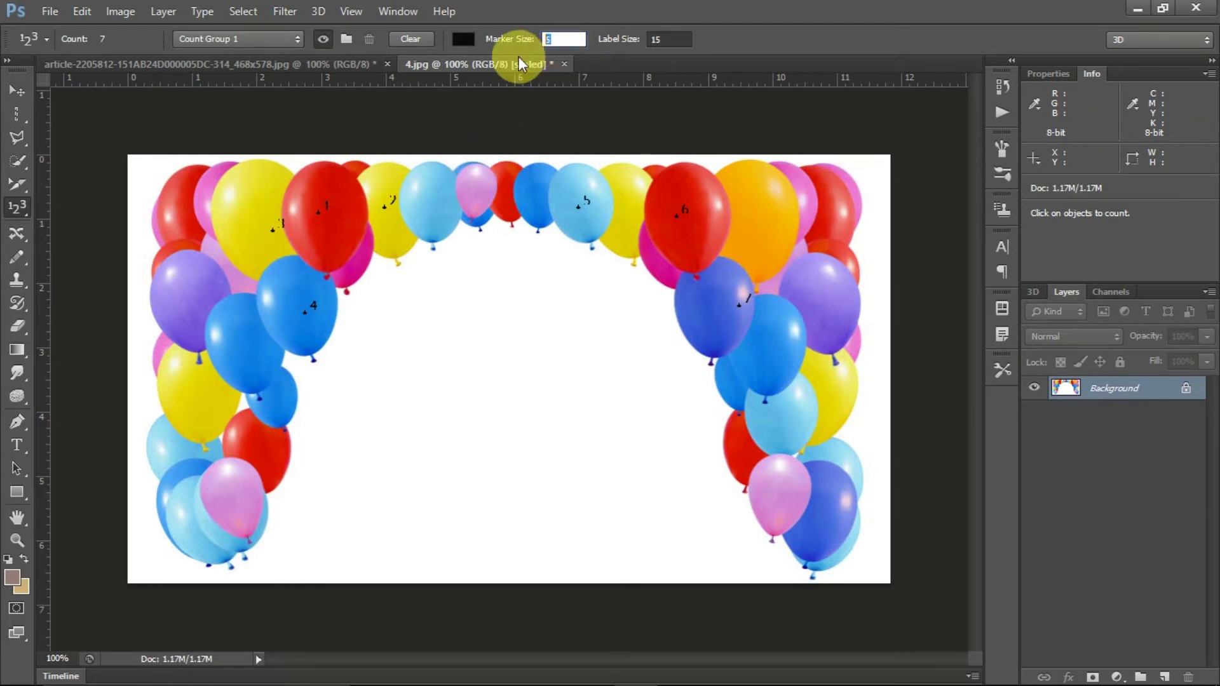
text(10)
click(667, 40)
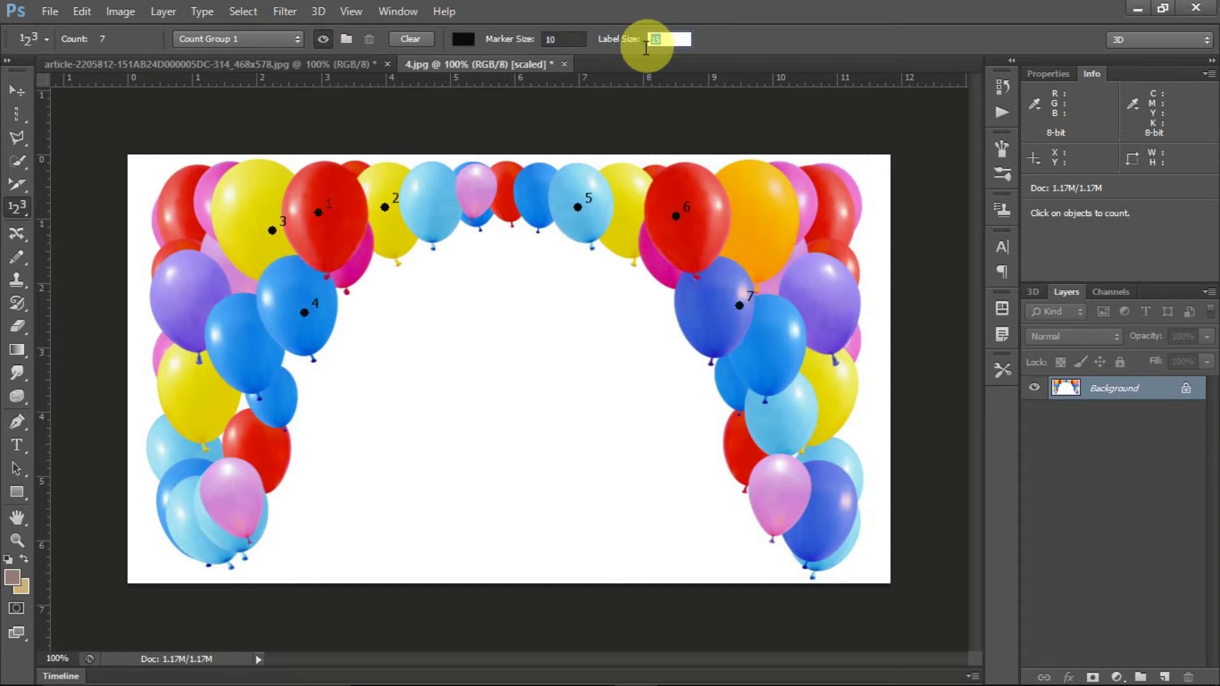
text(20)
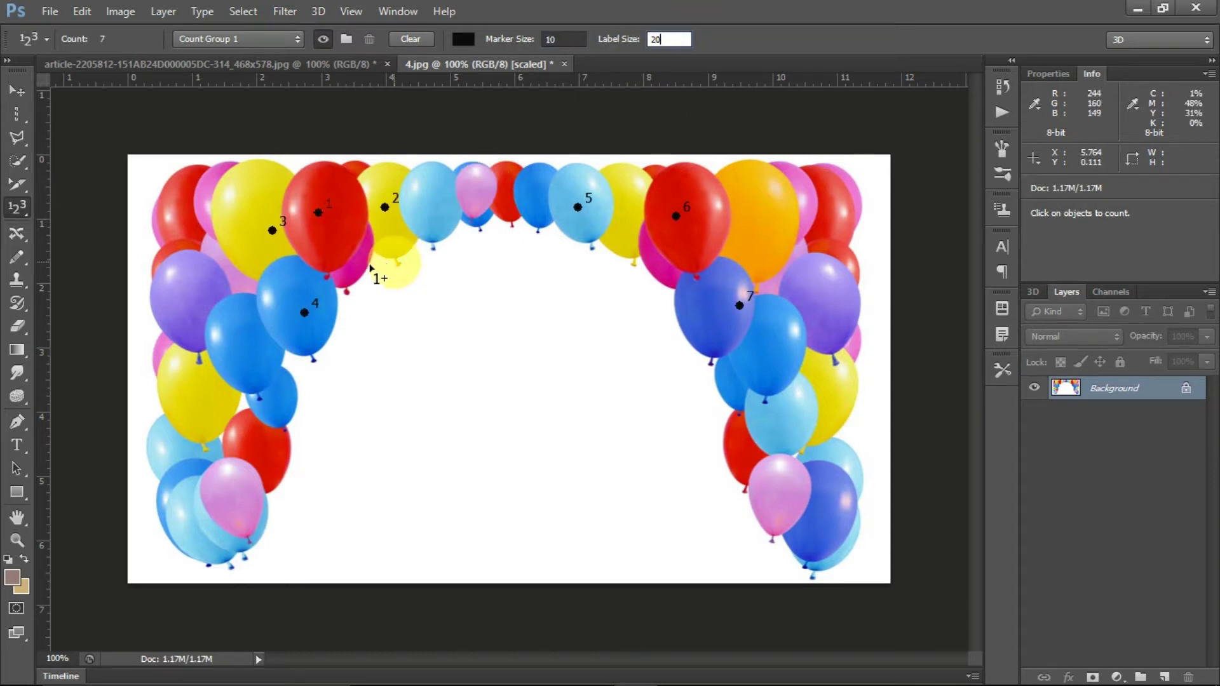
key(Return)
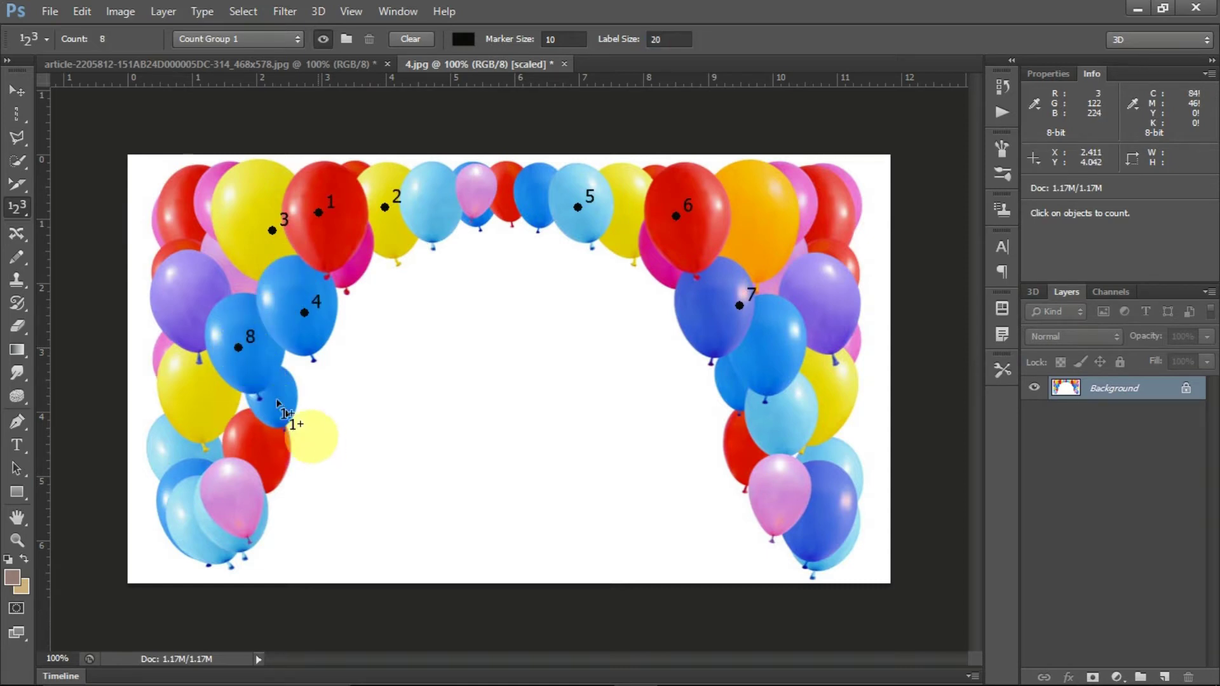
Count the blue and purple balloons on the arch's left side, and clear all count markers from the image
click(238, 347)
click(196, 286)
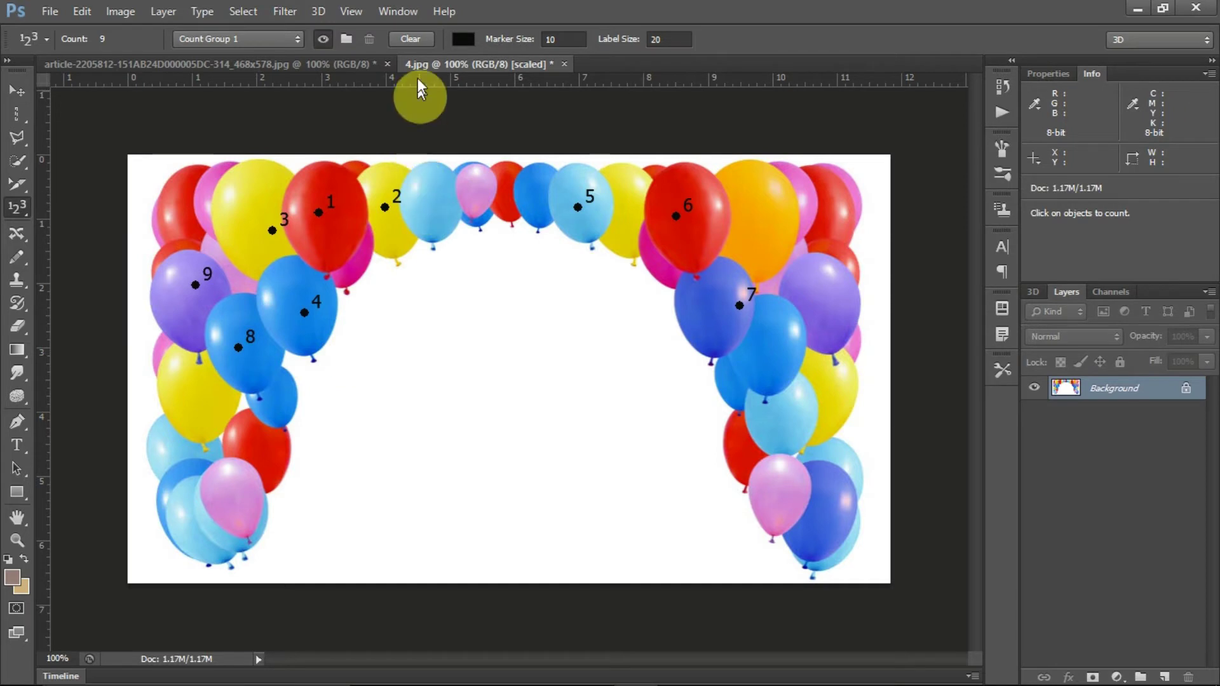
click(413, 33)
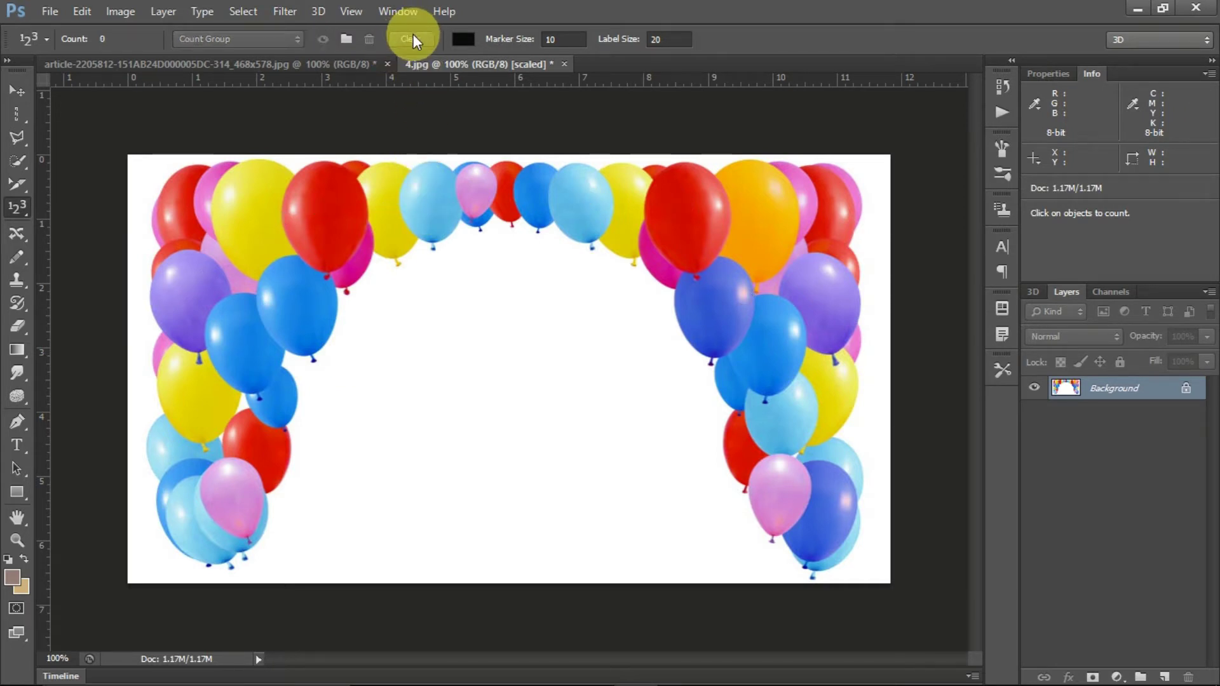
Create a new count group named blue
click(345, 39)
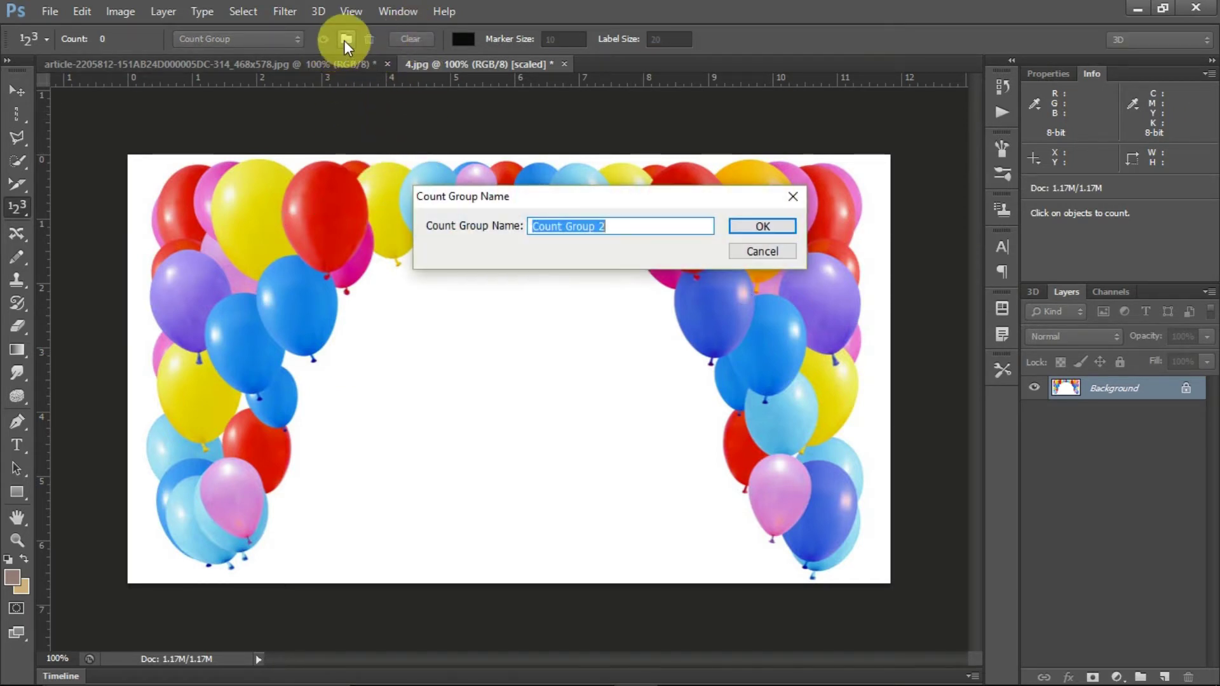
click(794, 196)
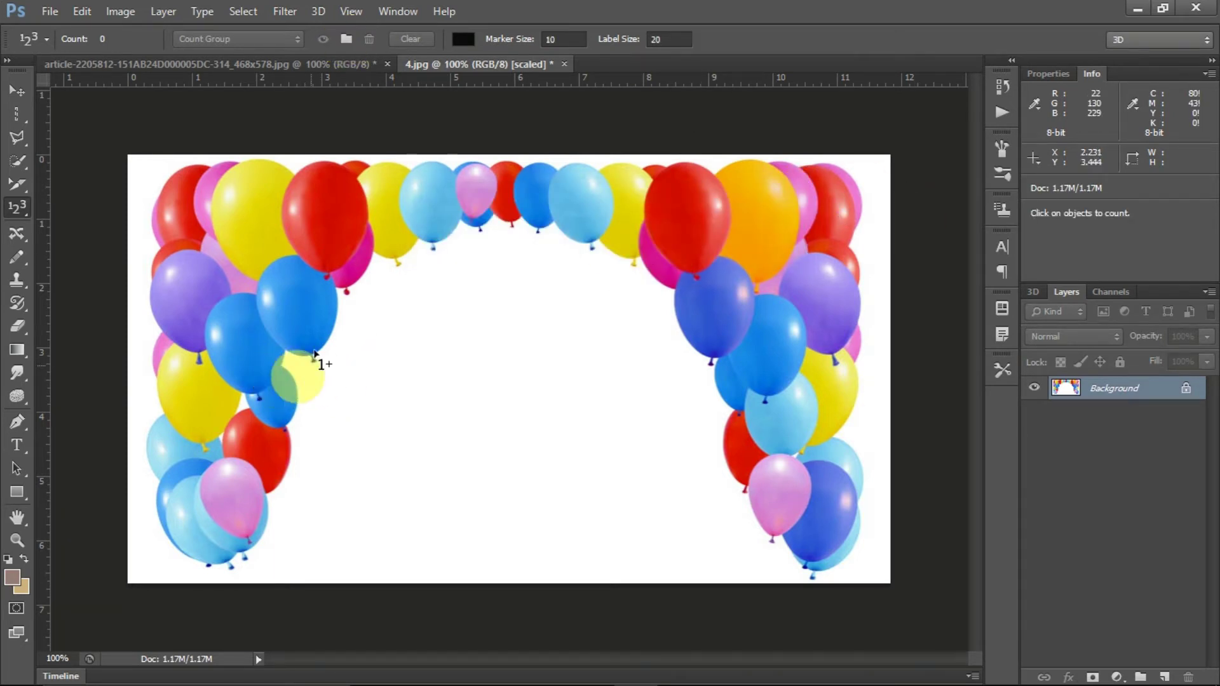
click(342, 43)
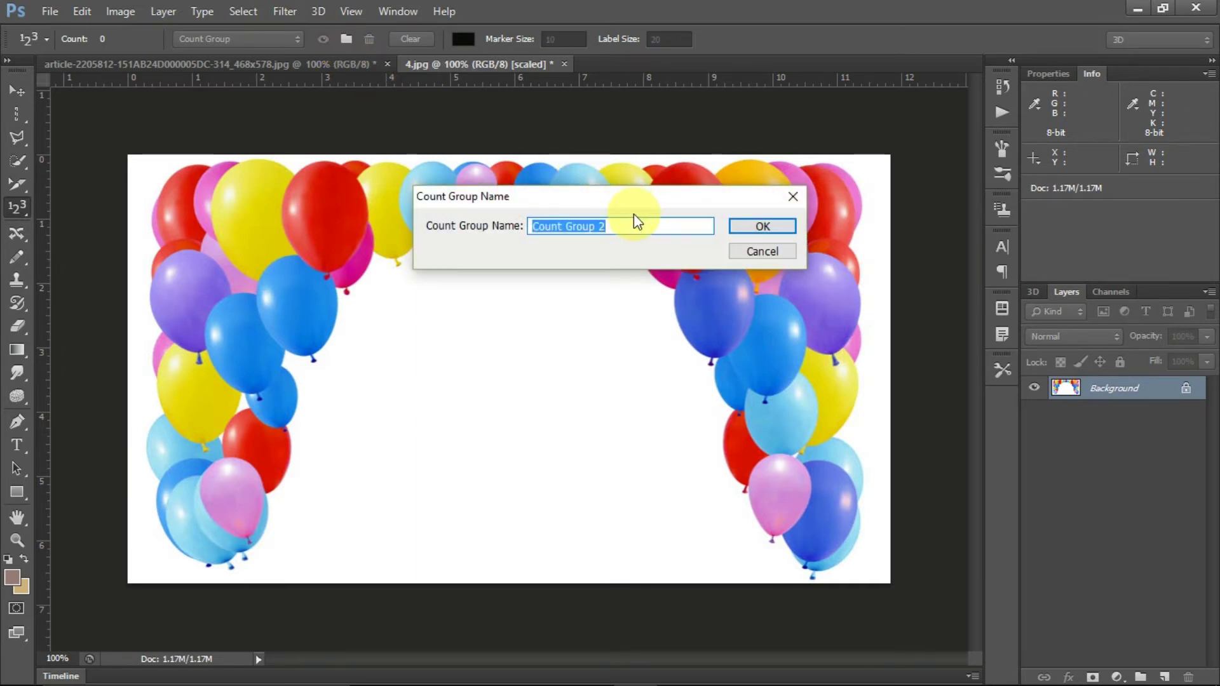
text(blue)
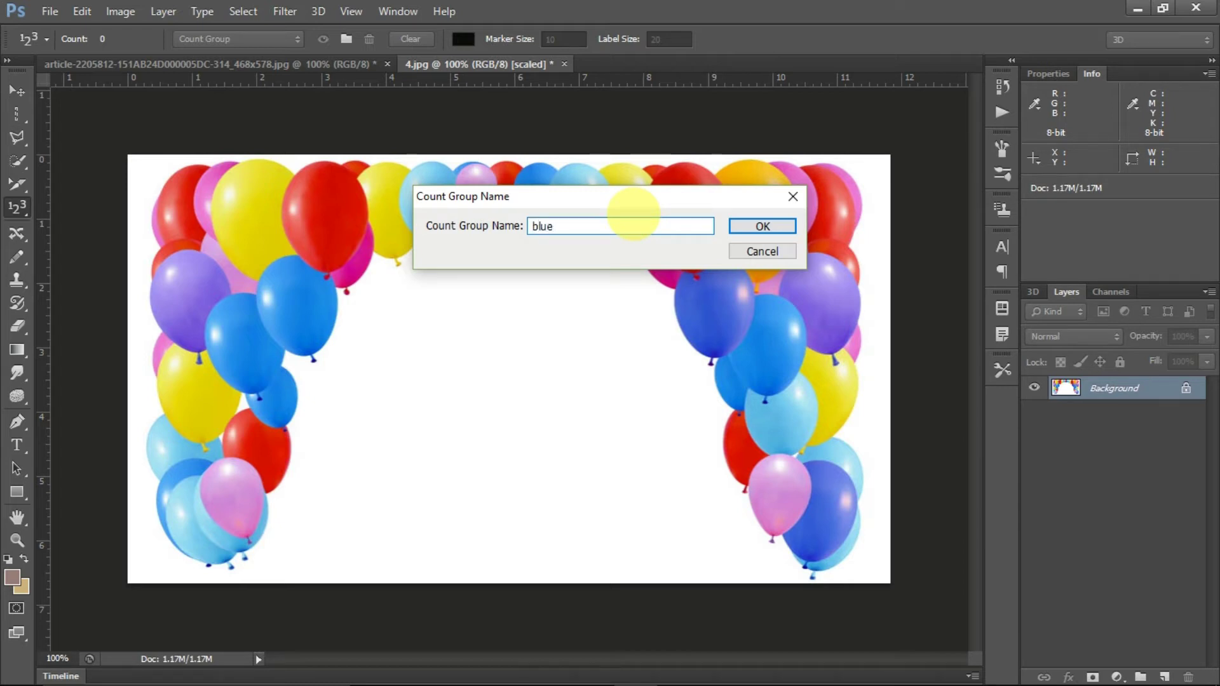
click(738, 226)
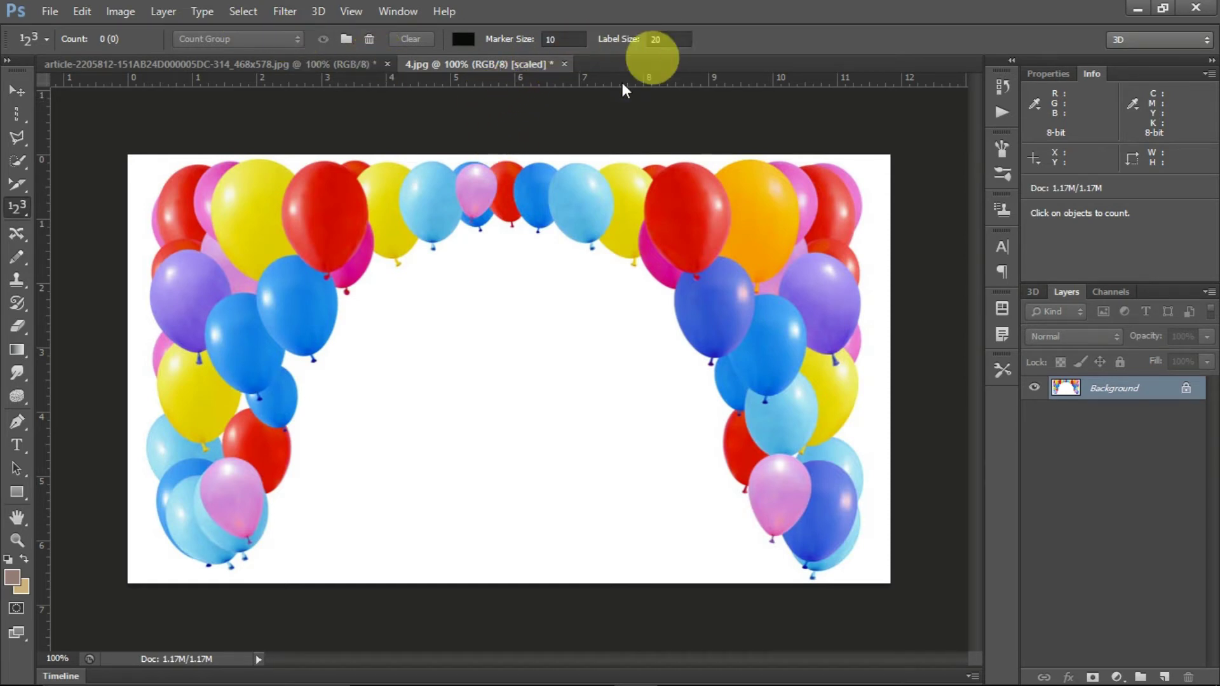
Count five blue balloons in the blue group, four on the arch's left side and one at its top
click(185, 475)
click(230, 352)
click(268, 406)
click(300, 321)
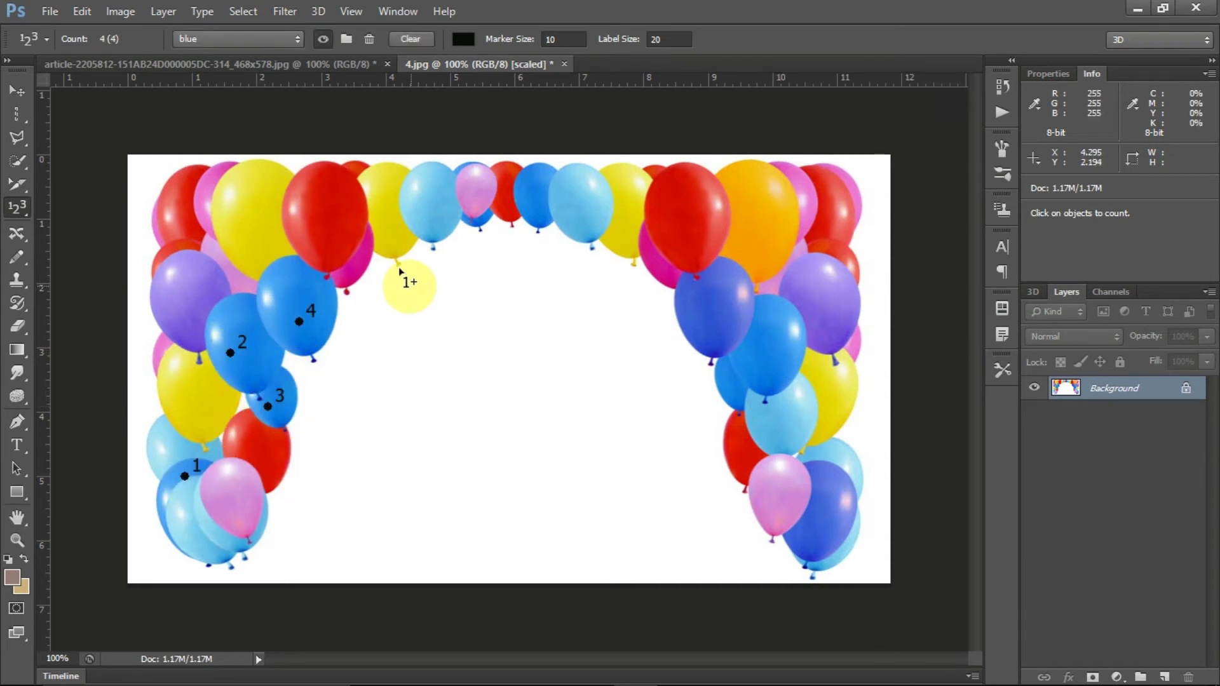
click(537, 214)
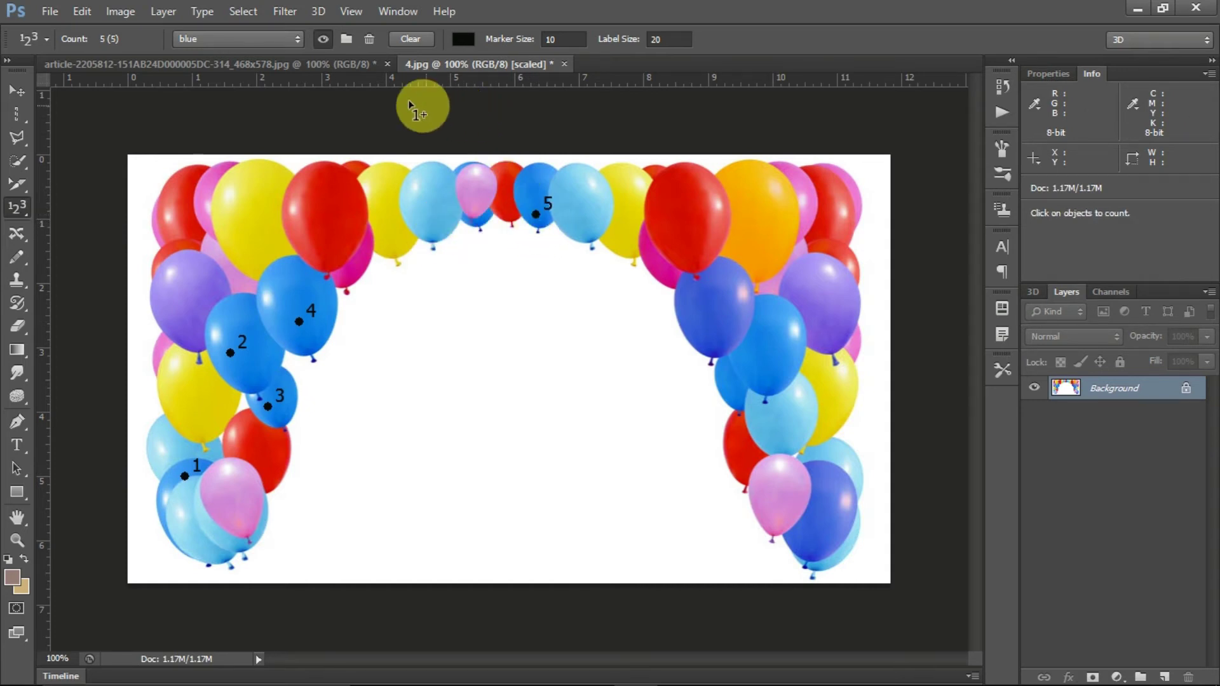
Create another count group named red
click(347, 39)
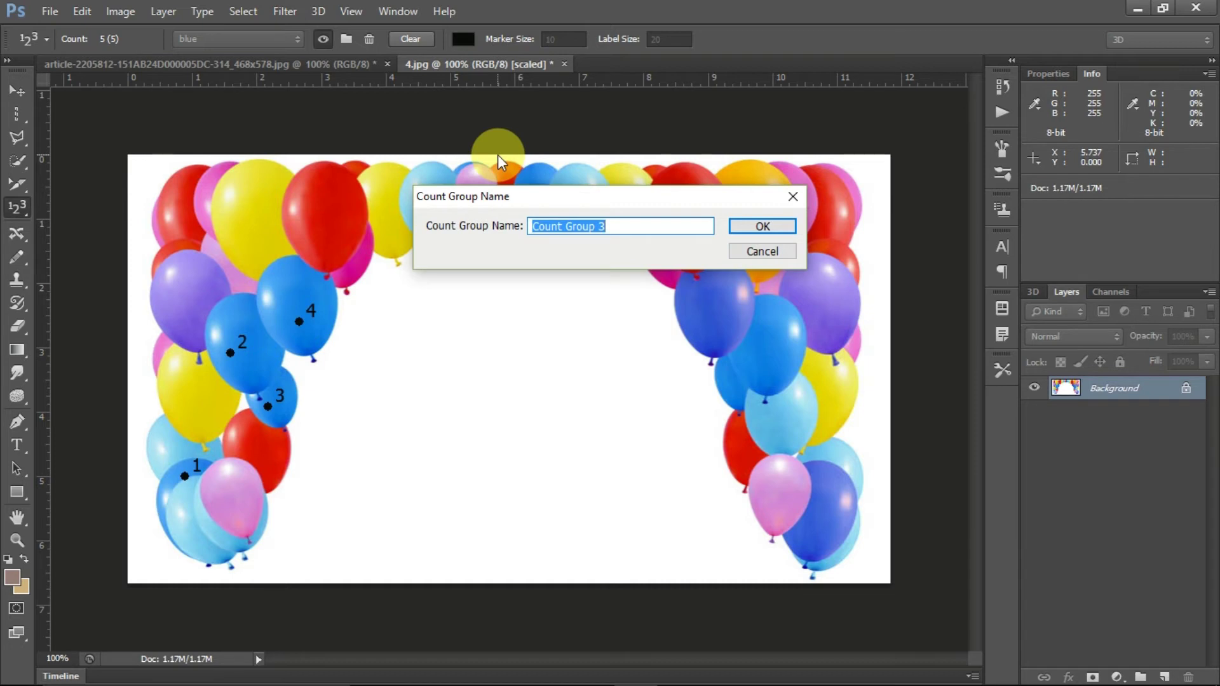
text(red)
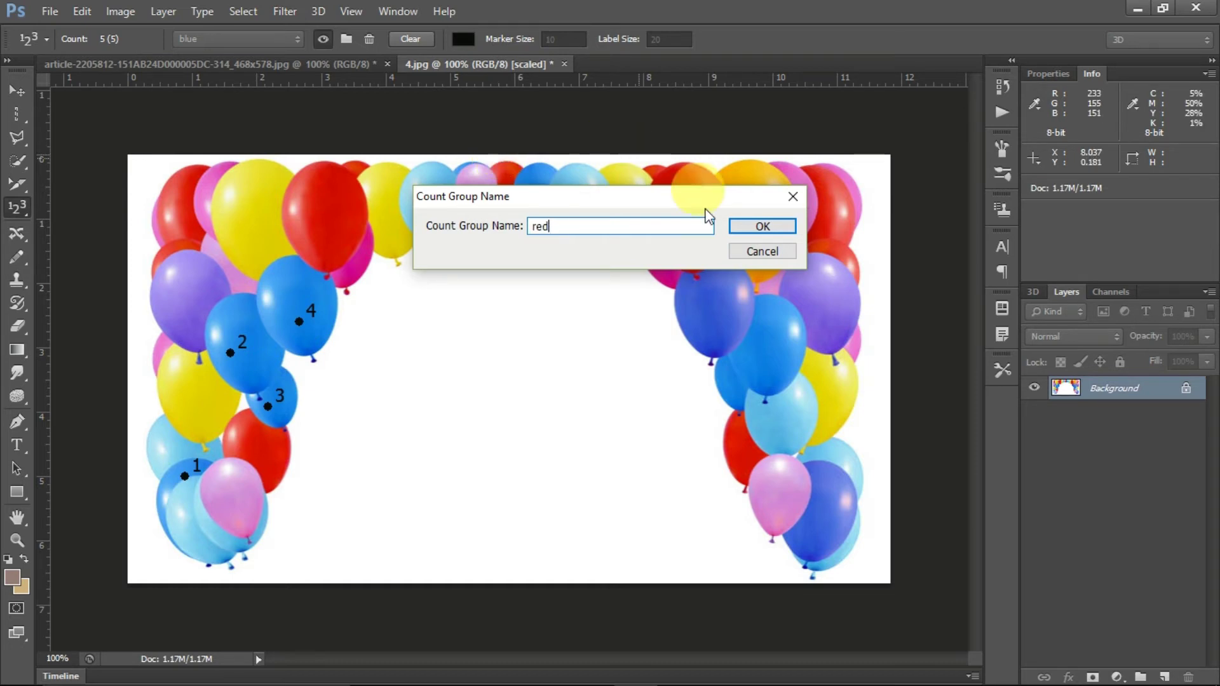
click(743, 228)
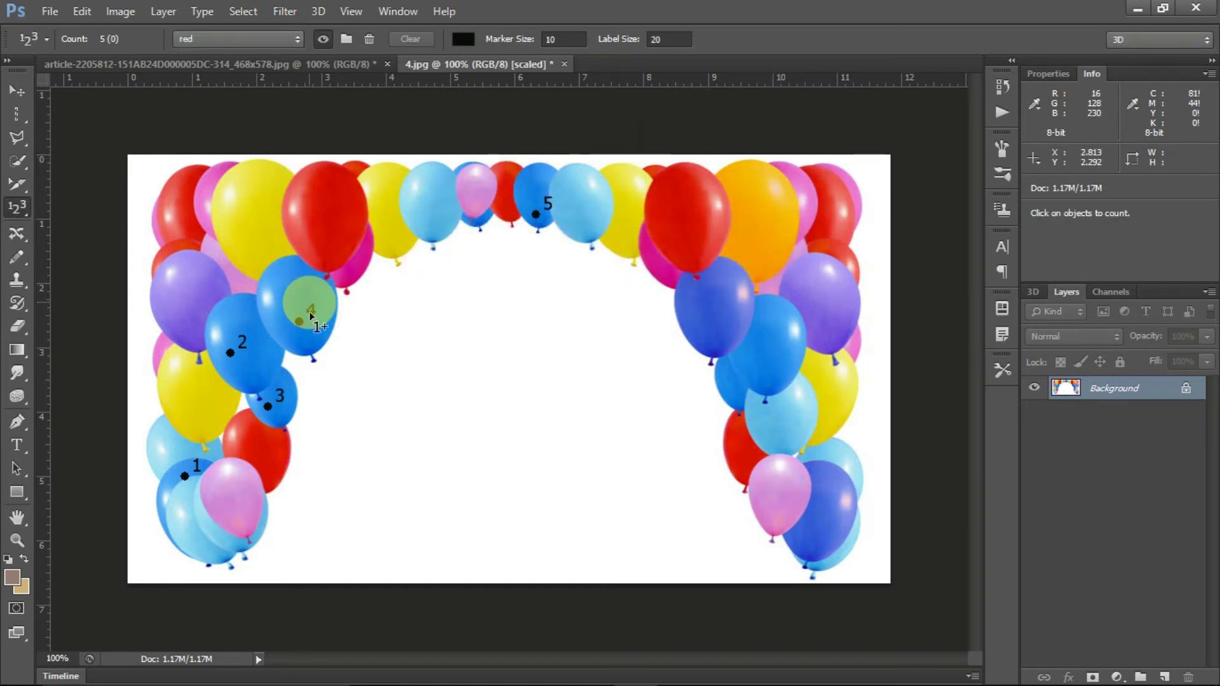
Count five red balloons in the red group, four on the arch's left side and one at its top
click(258, 451)
click(324, 252)
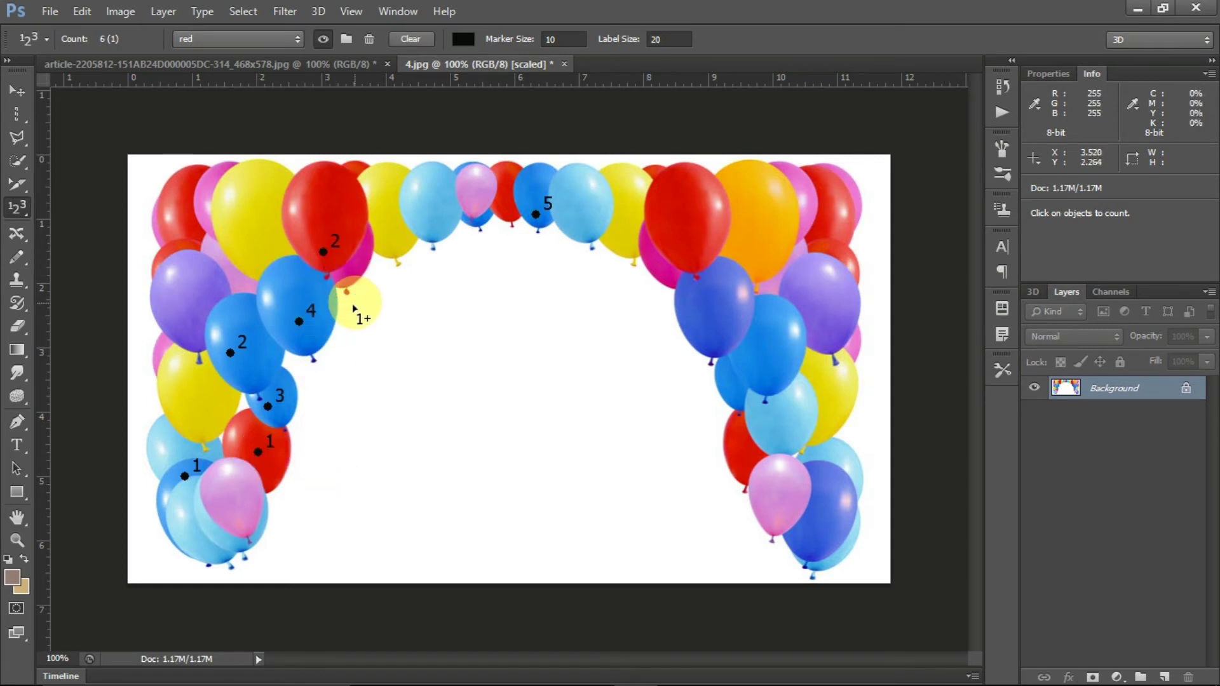
click(177, 214)
click(178, 244)
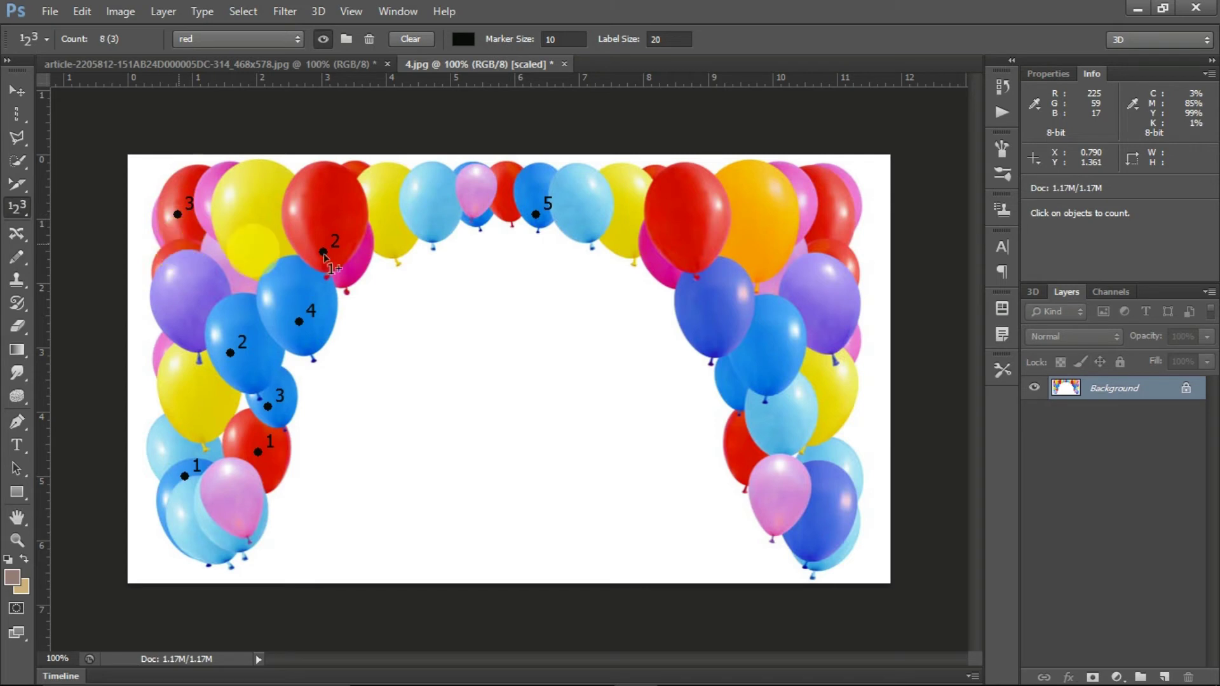
click(505, 215)
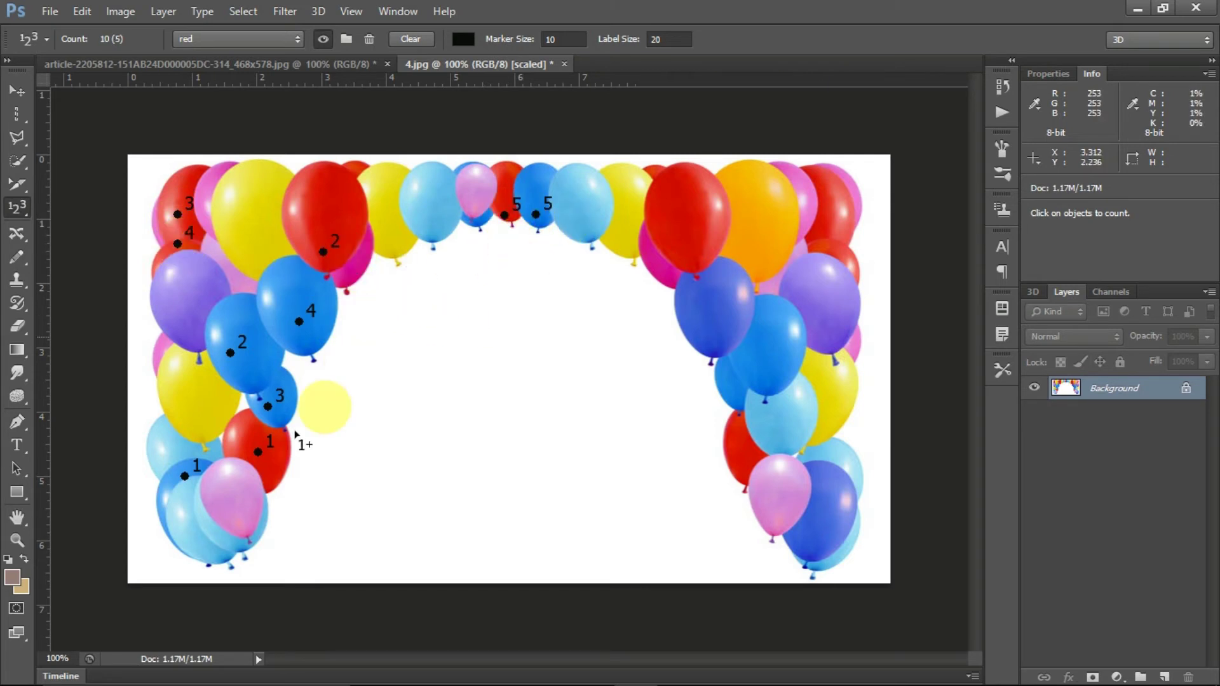
click(768, 293)
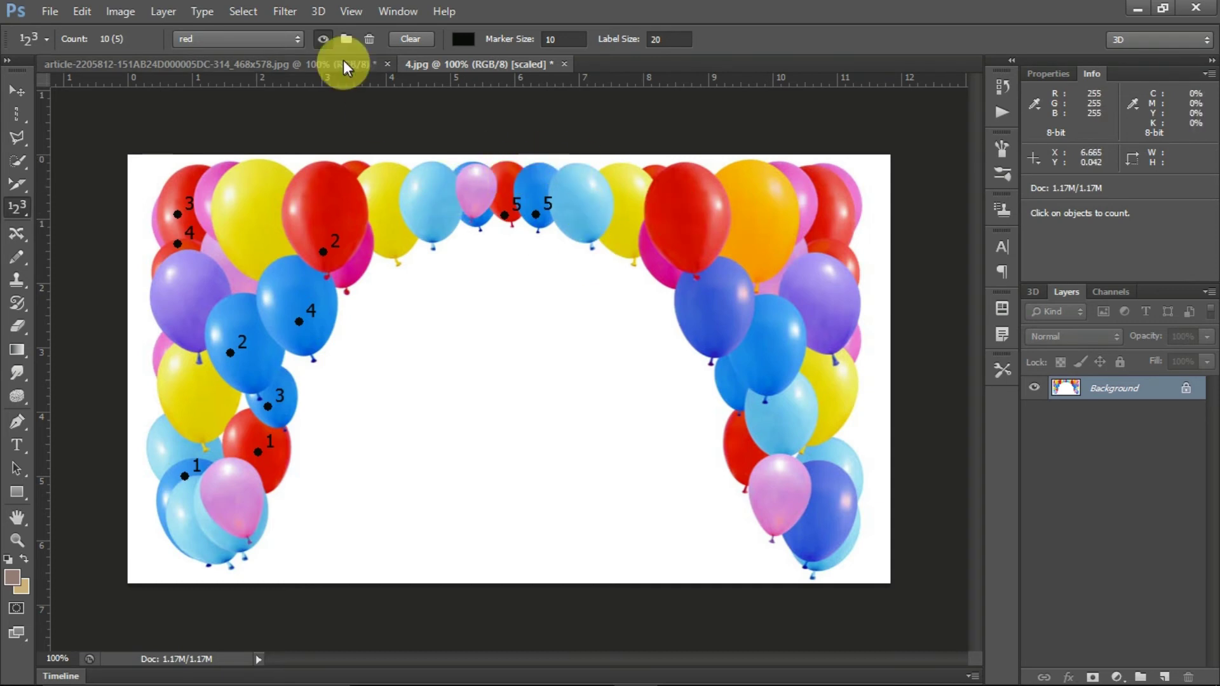
Switch the active count group to blue and back to red, and delete the red group
click(295, 43)
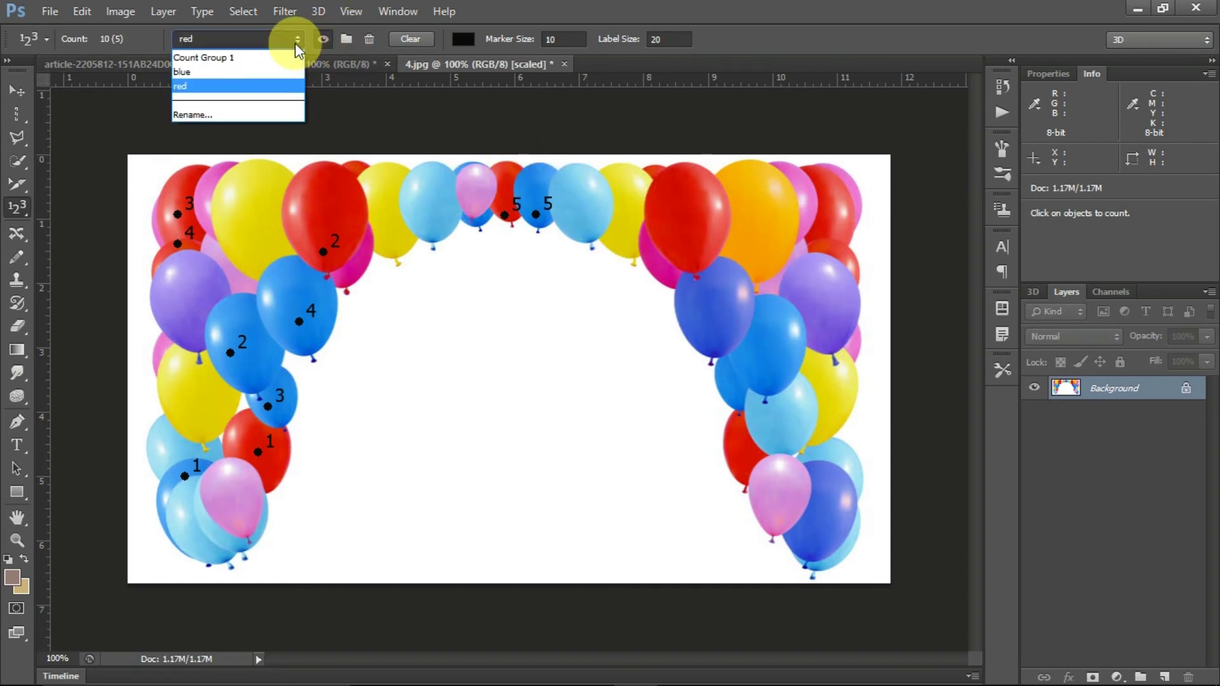
click(253, 74)
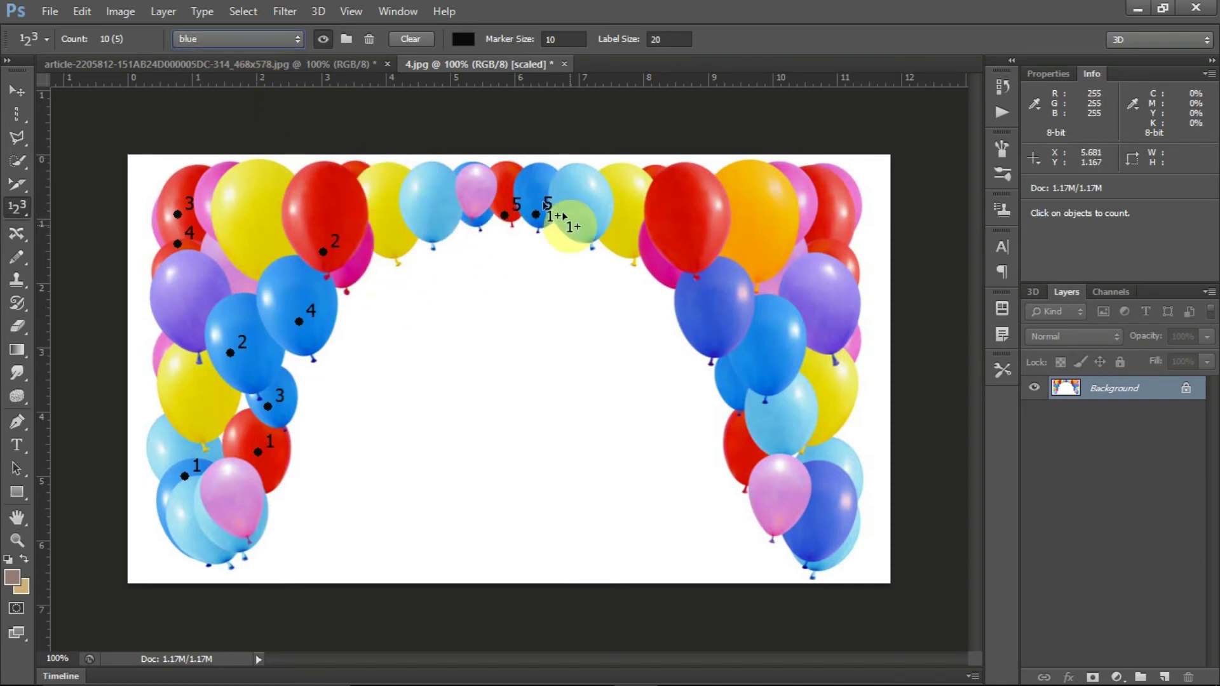
click(292, 39)
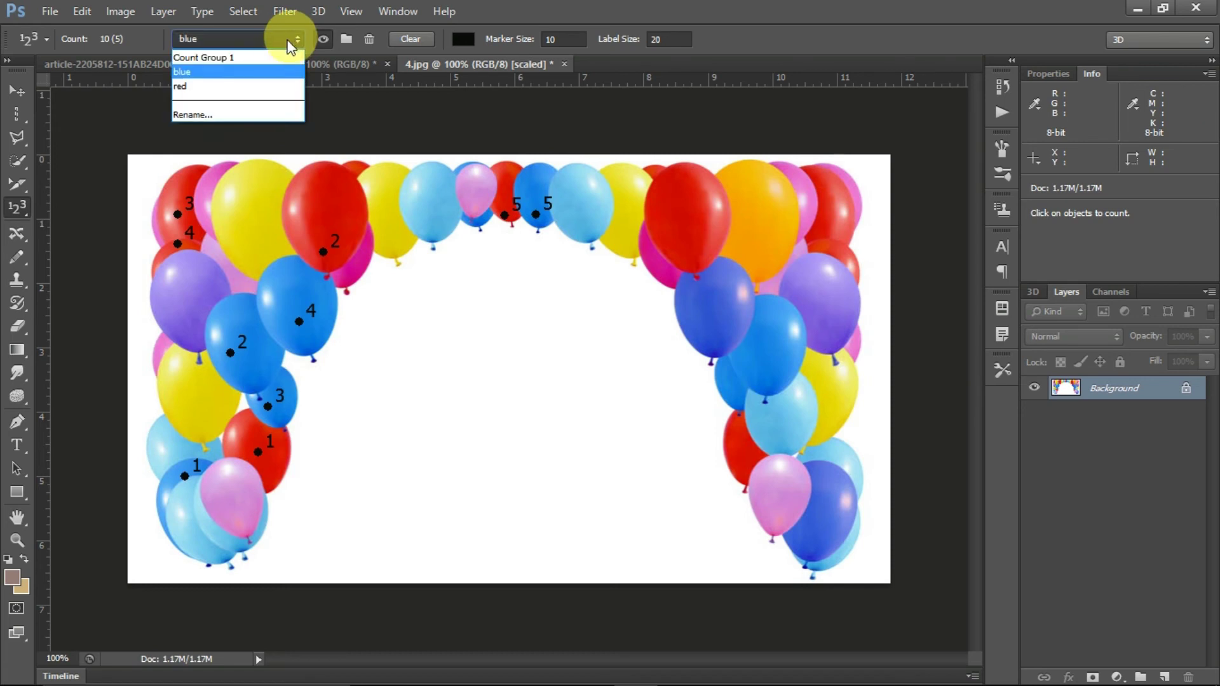
click(245, 88)
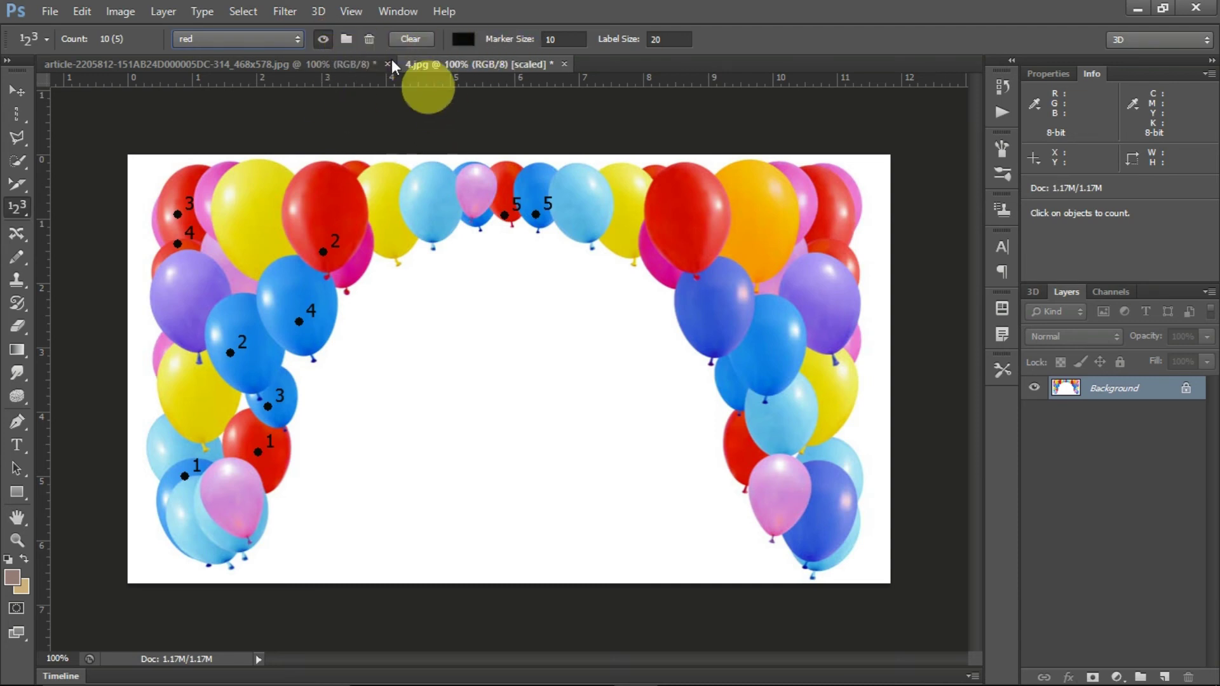
click(368, 40)
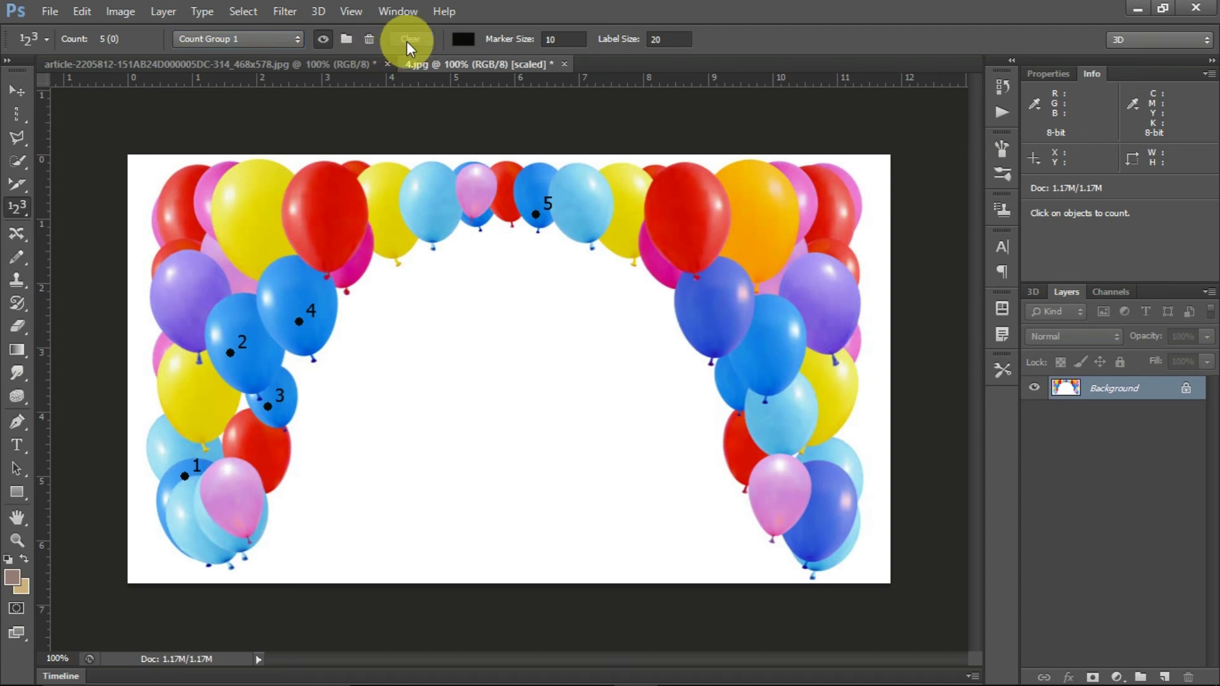